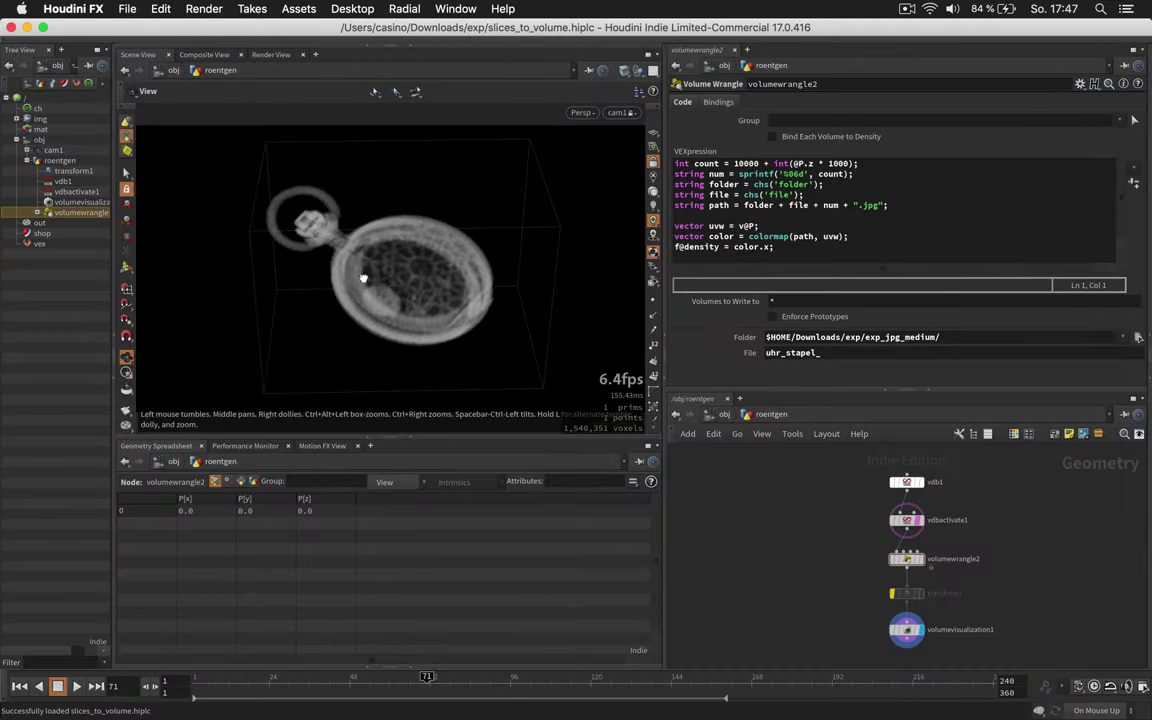
Orbit the pocket-watch volume and inspect the vdb1, vdbactivate1, volumewrangle2 and transform1 parameters
left_click_drag(363, 278, 643, 257)
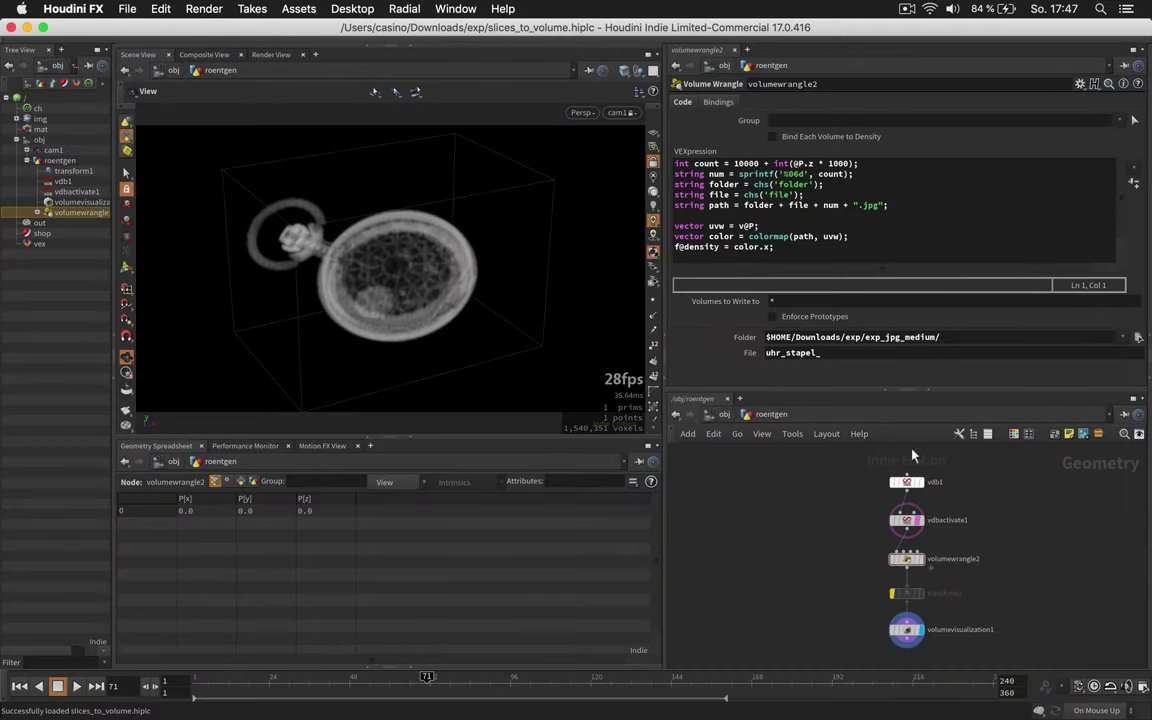
left_click(906, 482)
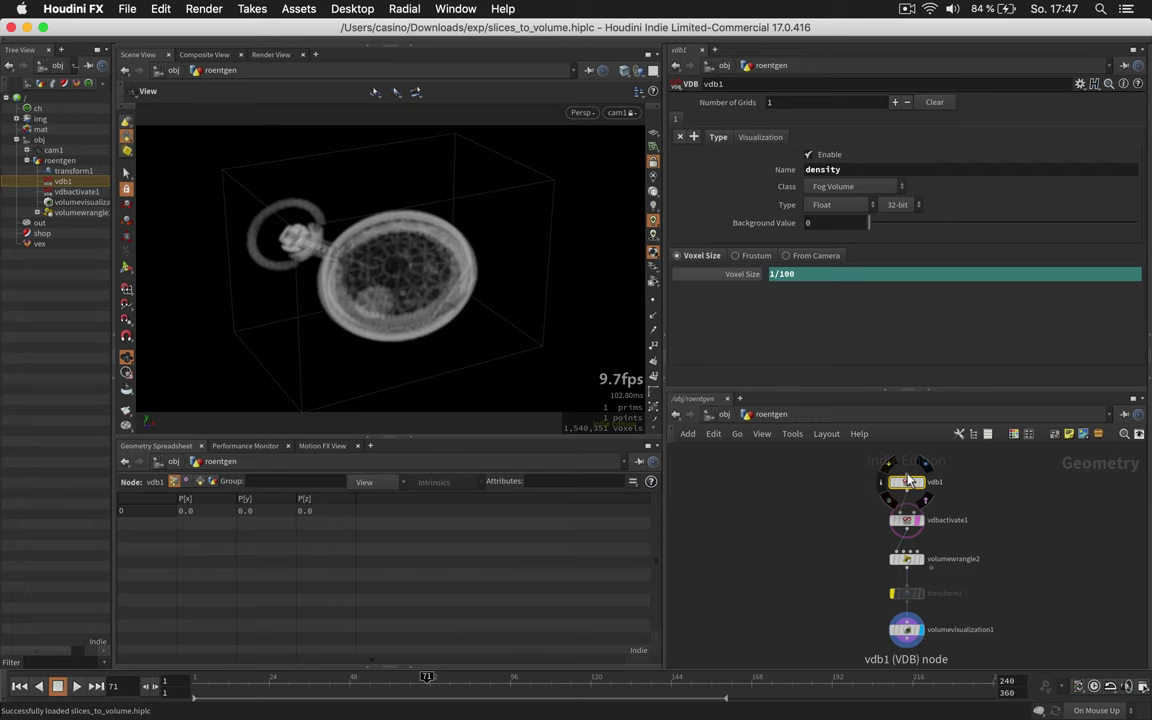
left_click(906, 520)
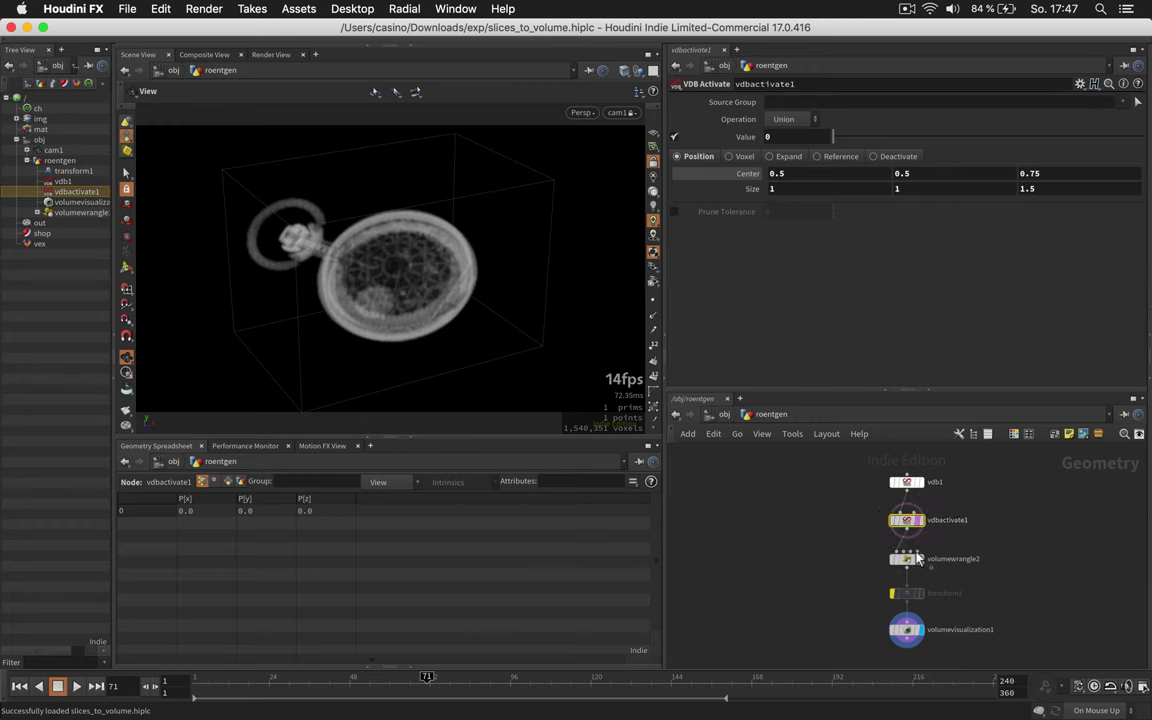
left_click(912, 558)
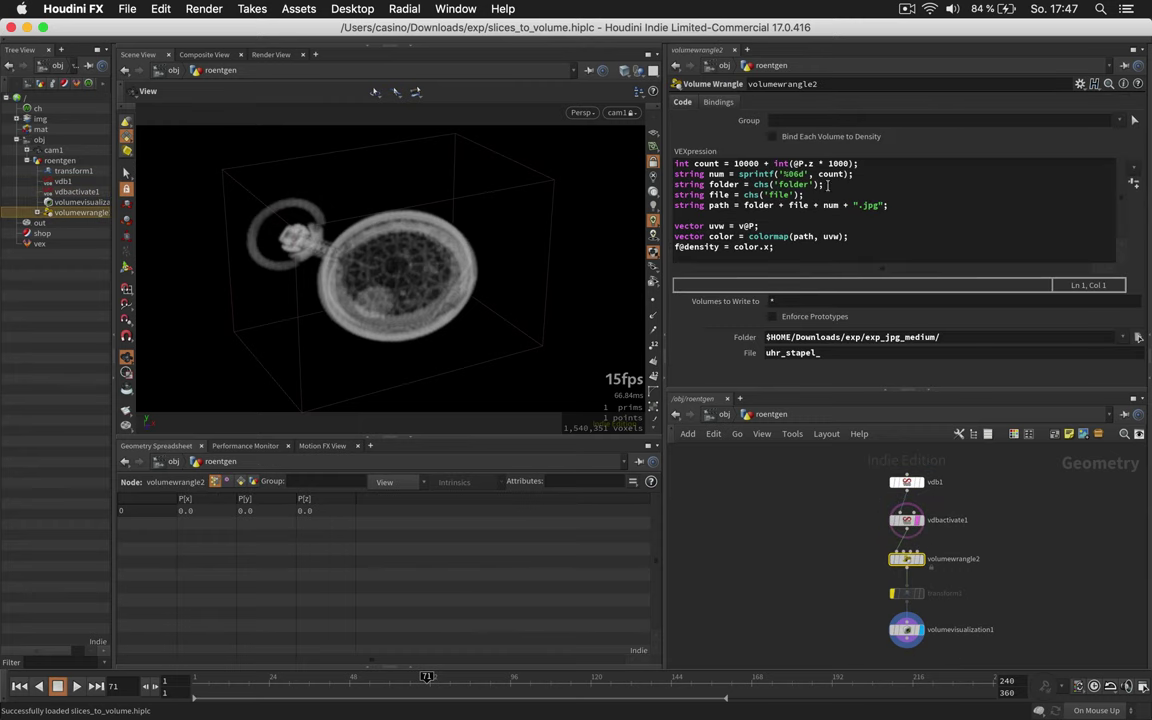
left_click(925, 600)
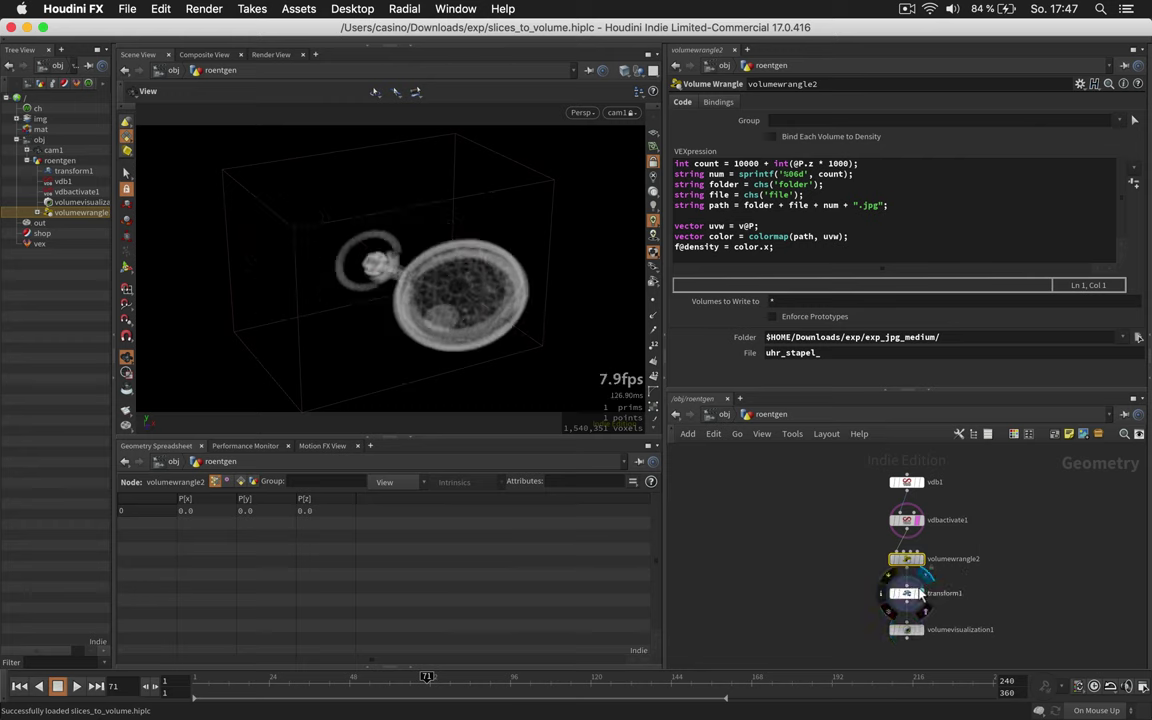
left_click(906, 594)
Set the display flag back on volumevisualization1 and view the volume from another angle
left_click(924, 630)
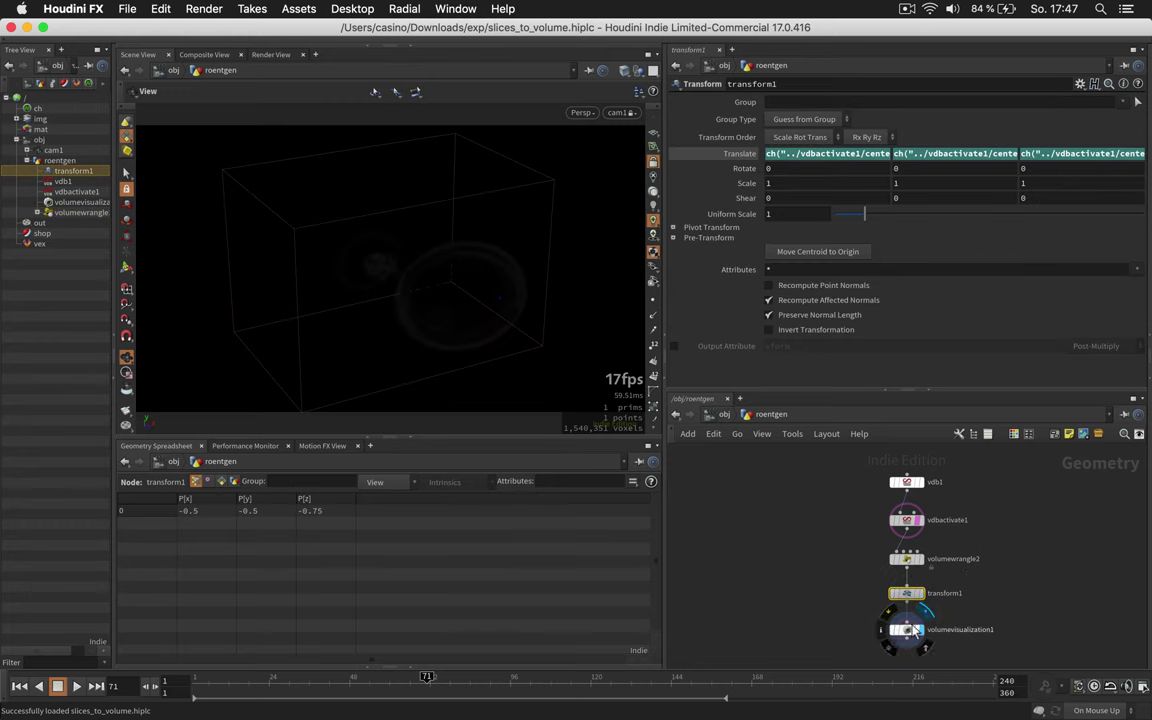
left_click(906, 630)
left_click_drag(541, 298, 430, 295)
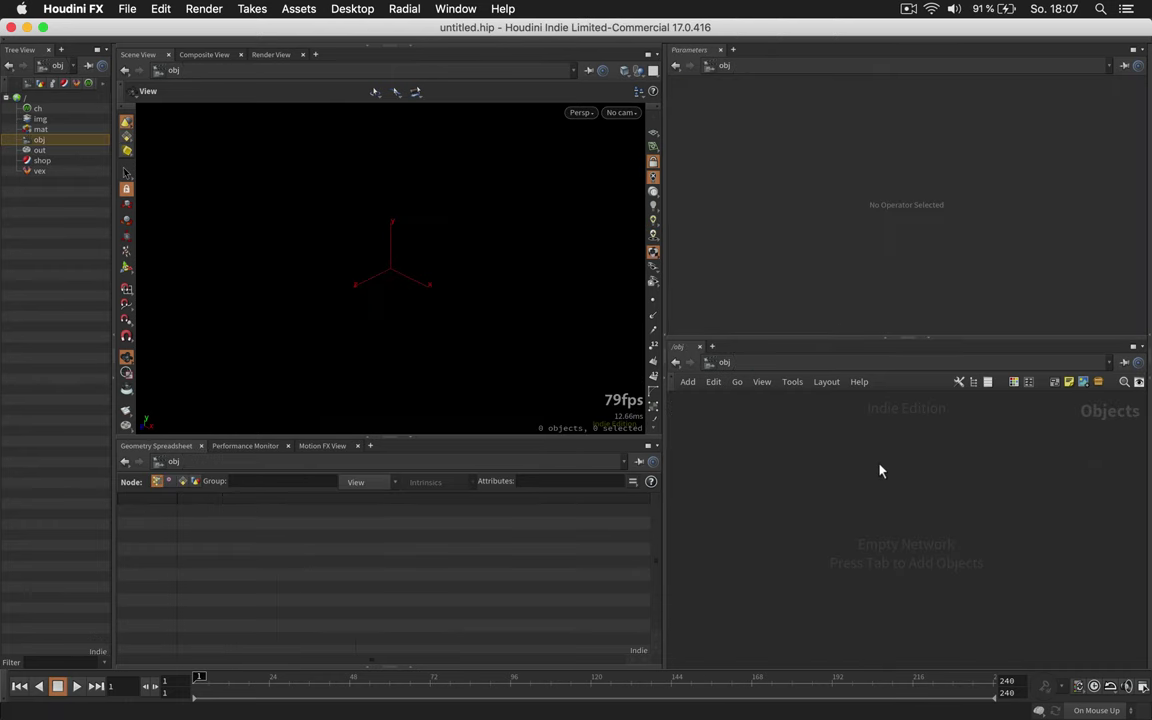
Place a Geometry object, rename it from geo1 to pocket_watch, and dive inside it
key("Tab")
type("geo")
key("Return")
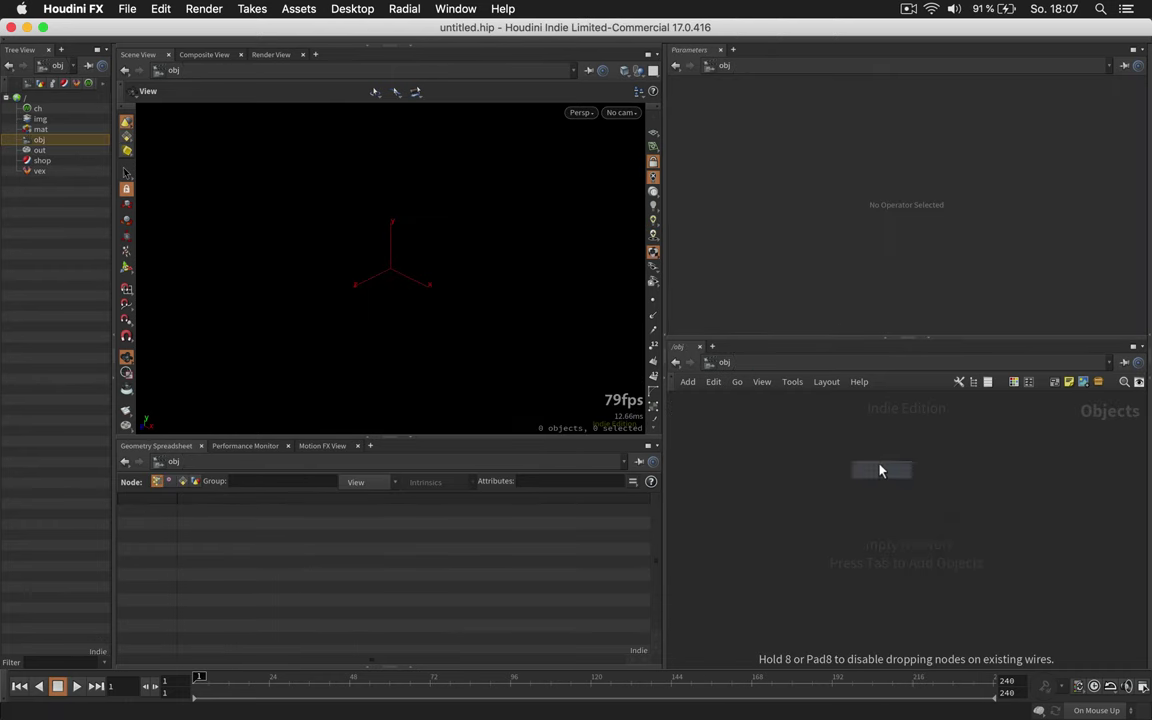
left_click(880, 468)
double_click(933, 469)
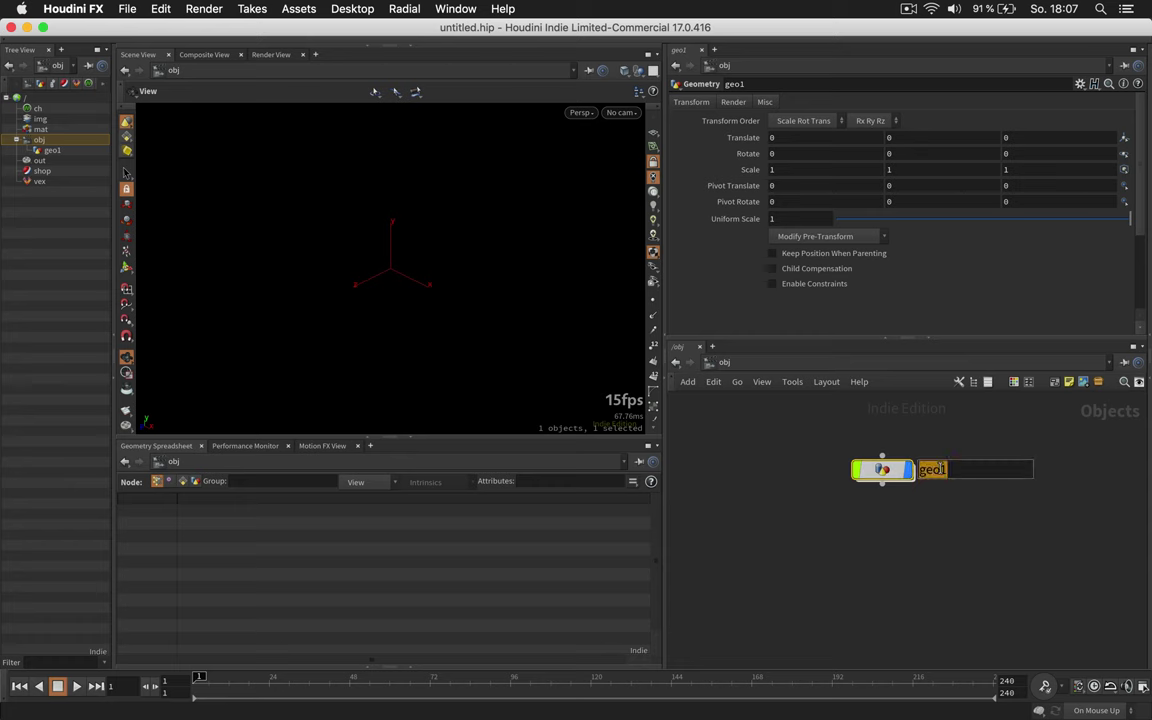
type("pocket_watc")
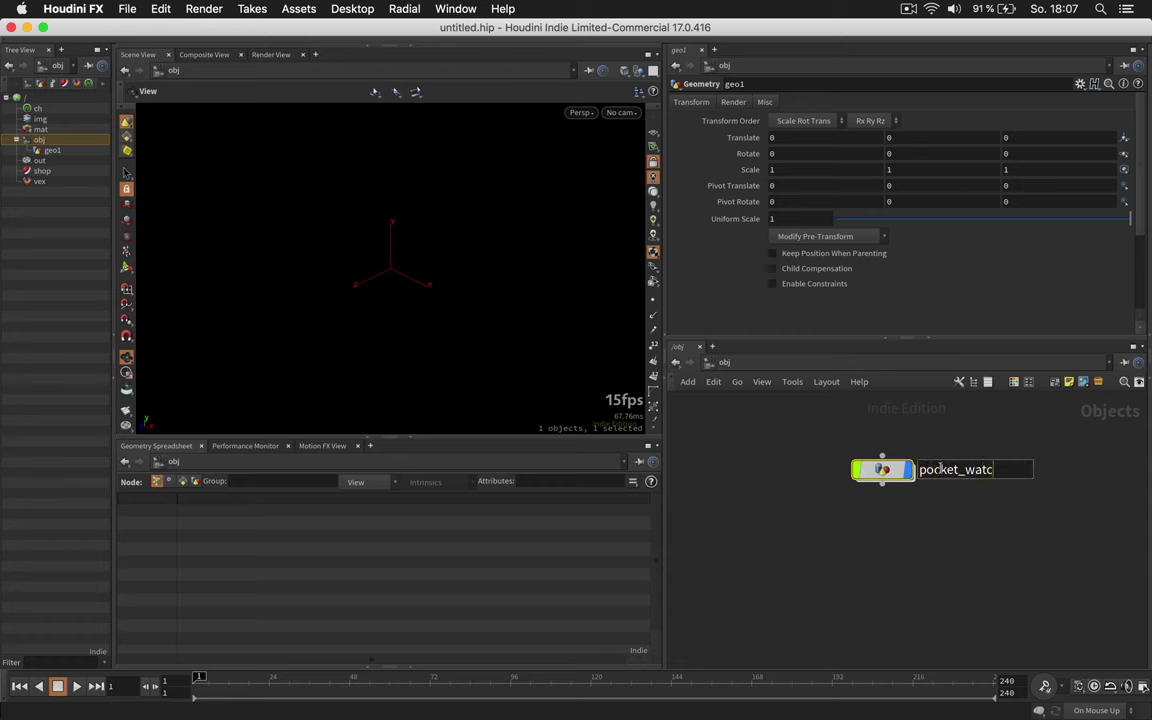
type("h")
key("Return")
key("Return")
key("Tab")
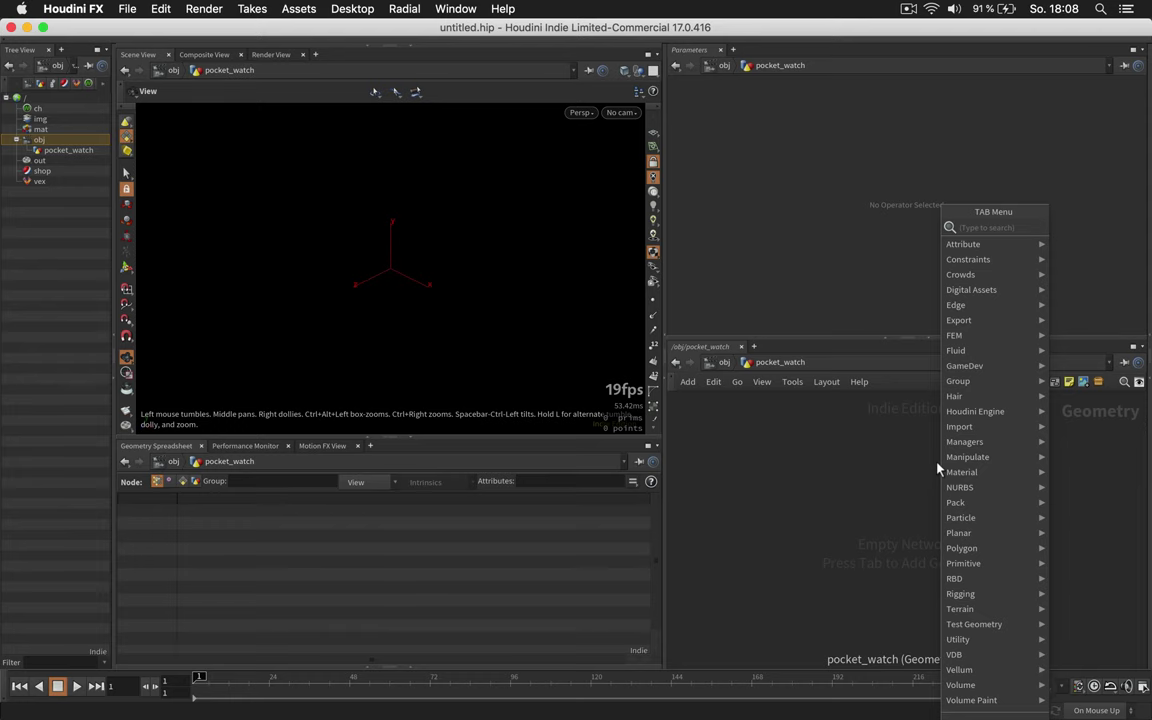
Add a vdb1 node with grid name density and voxel size 1/100
type("vdb")
key("Return")
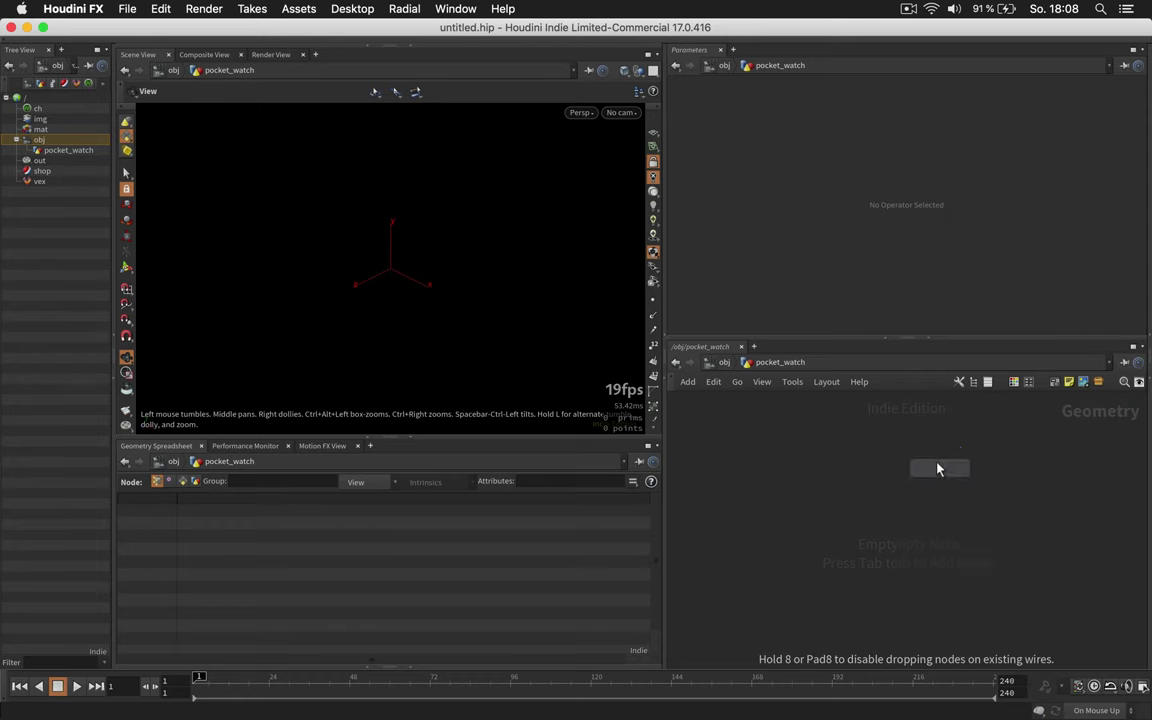
left_click(938, 468)
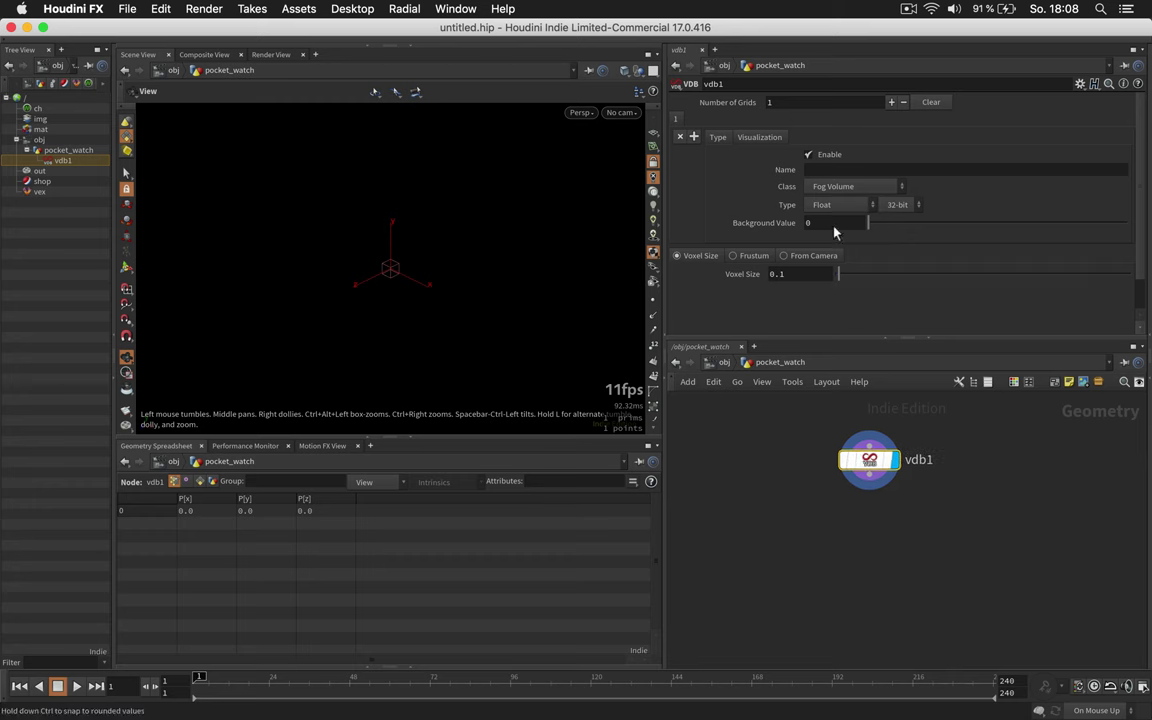
left_click(830, 171)
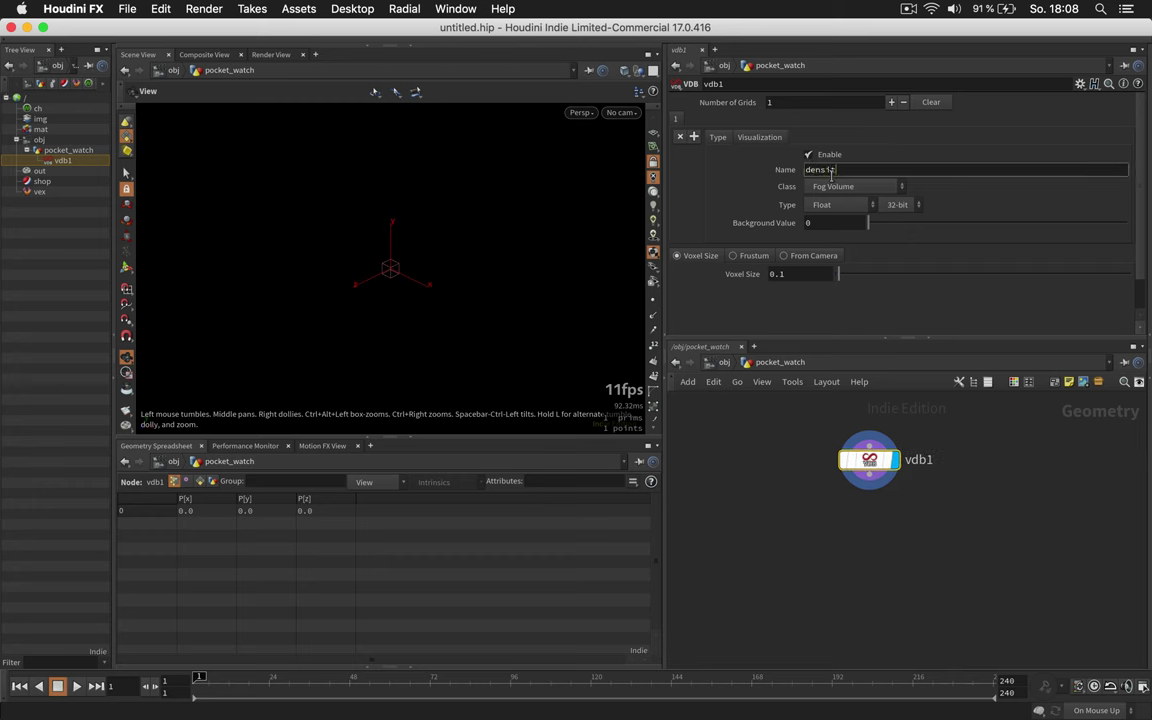
key("Return")
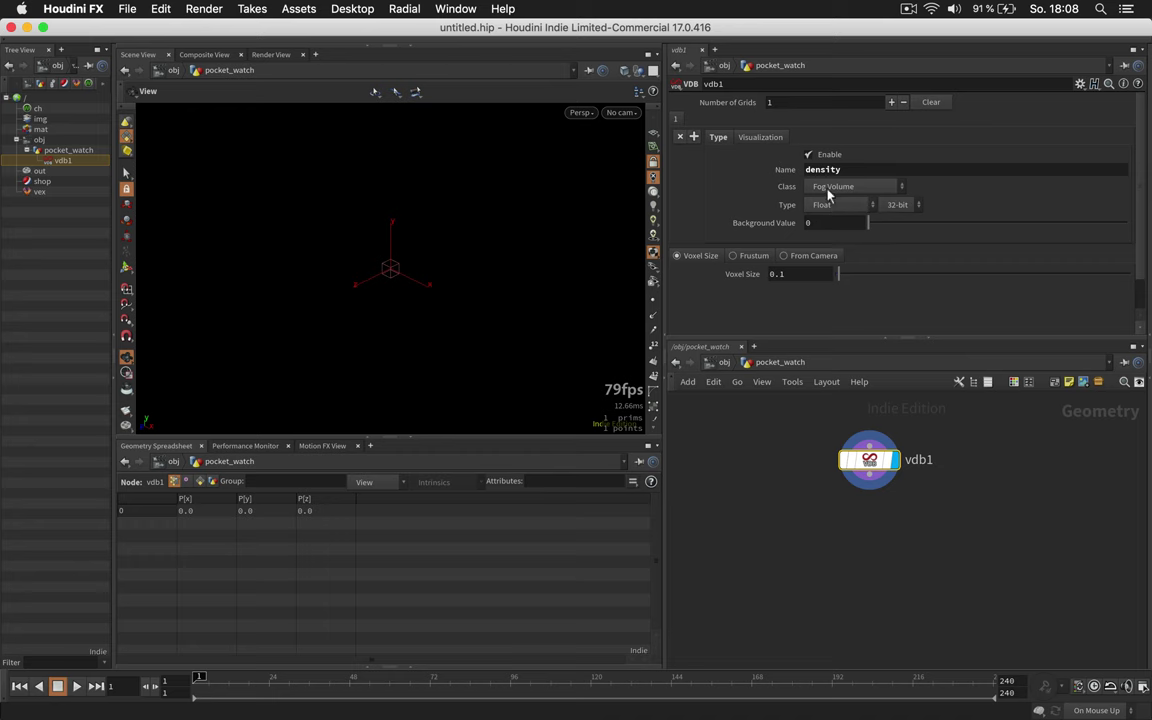
left_click(800, 274)
type("1/")
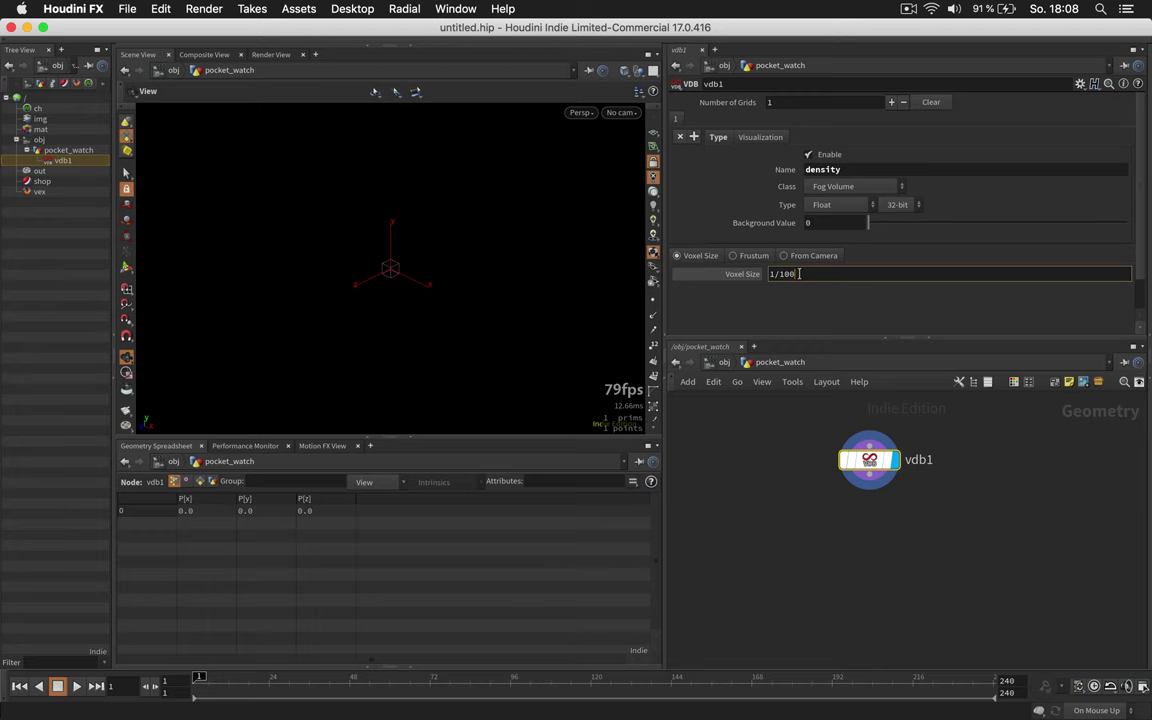
type("100")
key("Return")
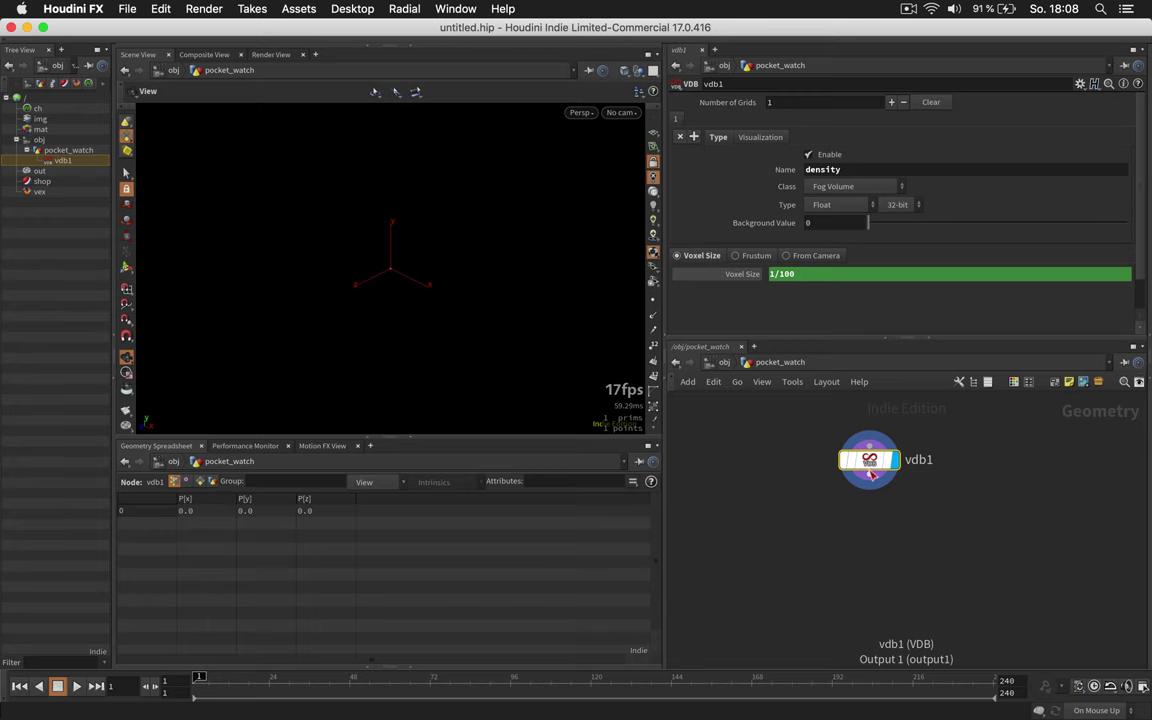
key("Tab")
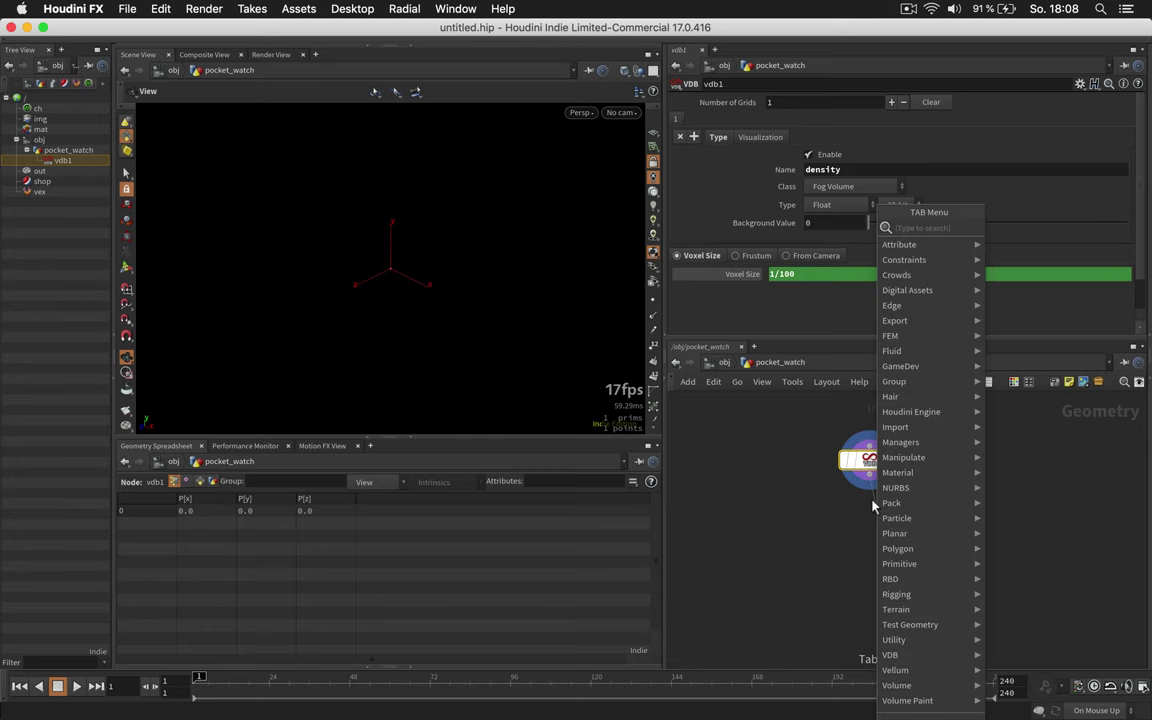
Add a VDB Activate node below vdb1 and make it the displayed node
type("vdbac")
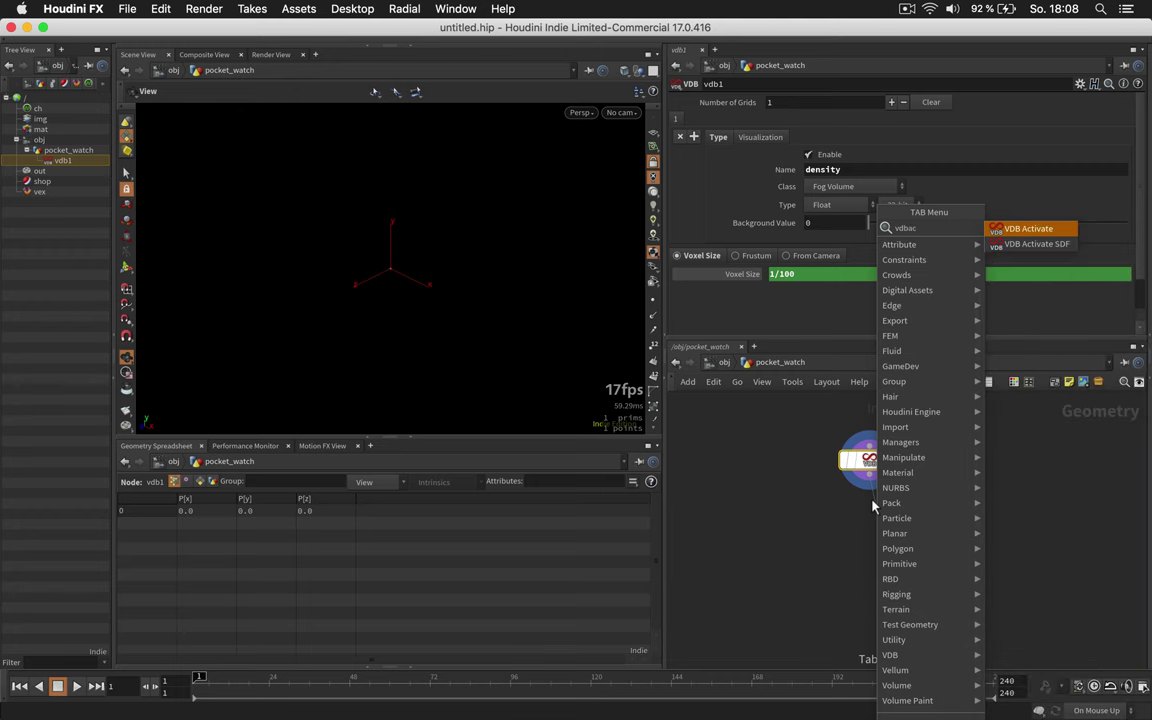
key("Return")
left_click(872, 506)
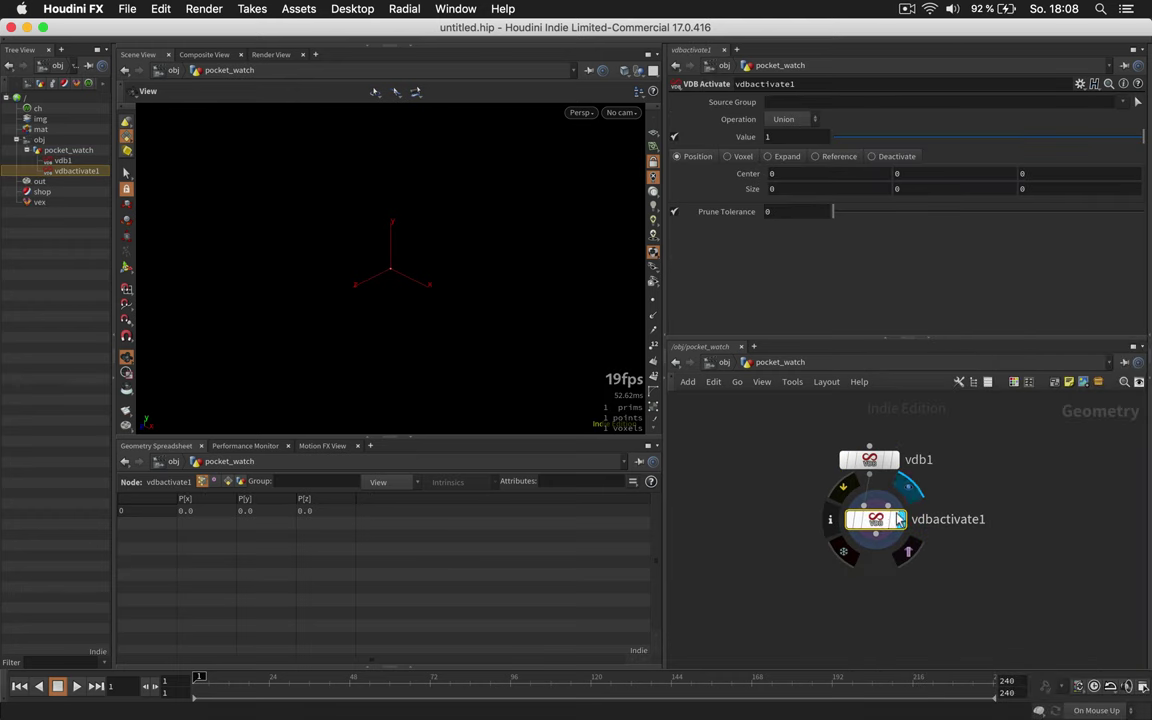
left_click(897, 519)
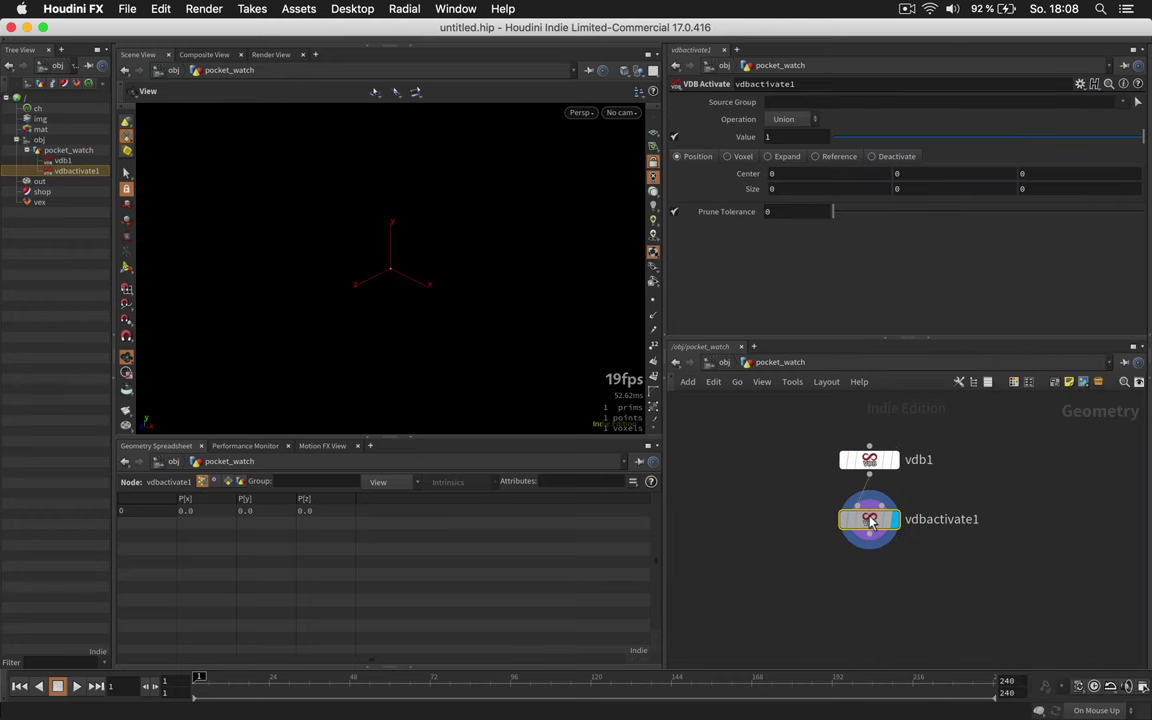
Set the activation box size to 1, 1, 1.5 and orbit to check it
left_click(800, 189)
type("1")
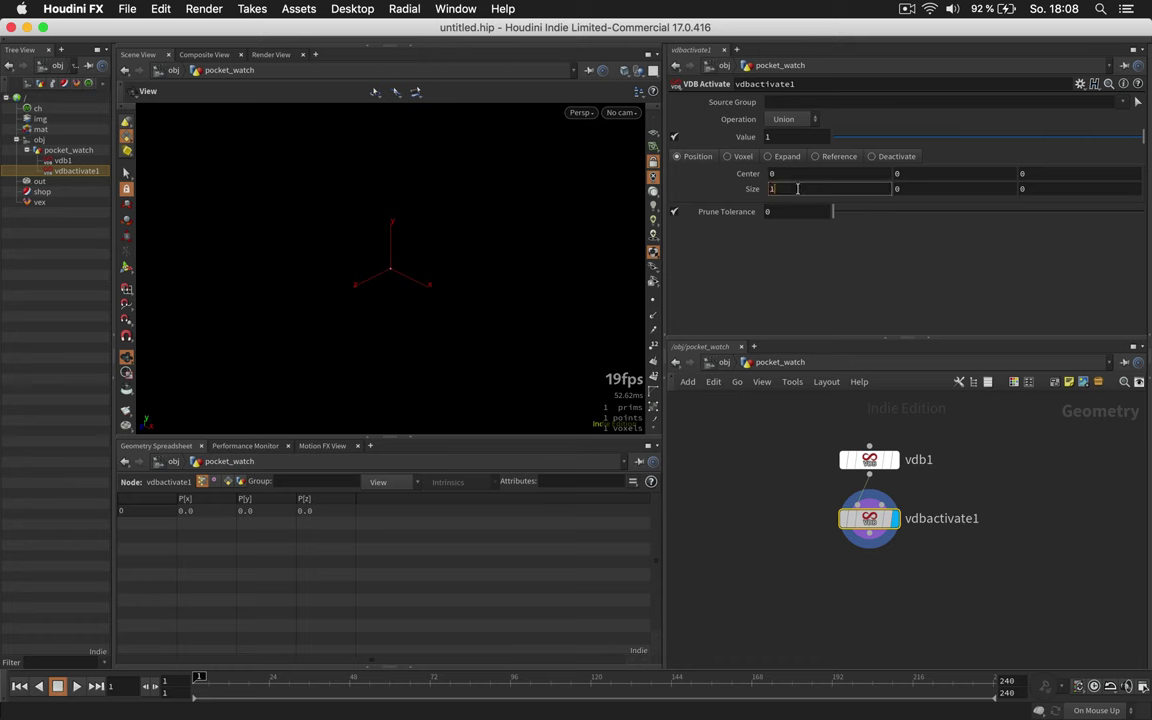
key("Tab")
type("1")
key("Tab")
type("1.5")
key("Return")
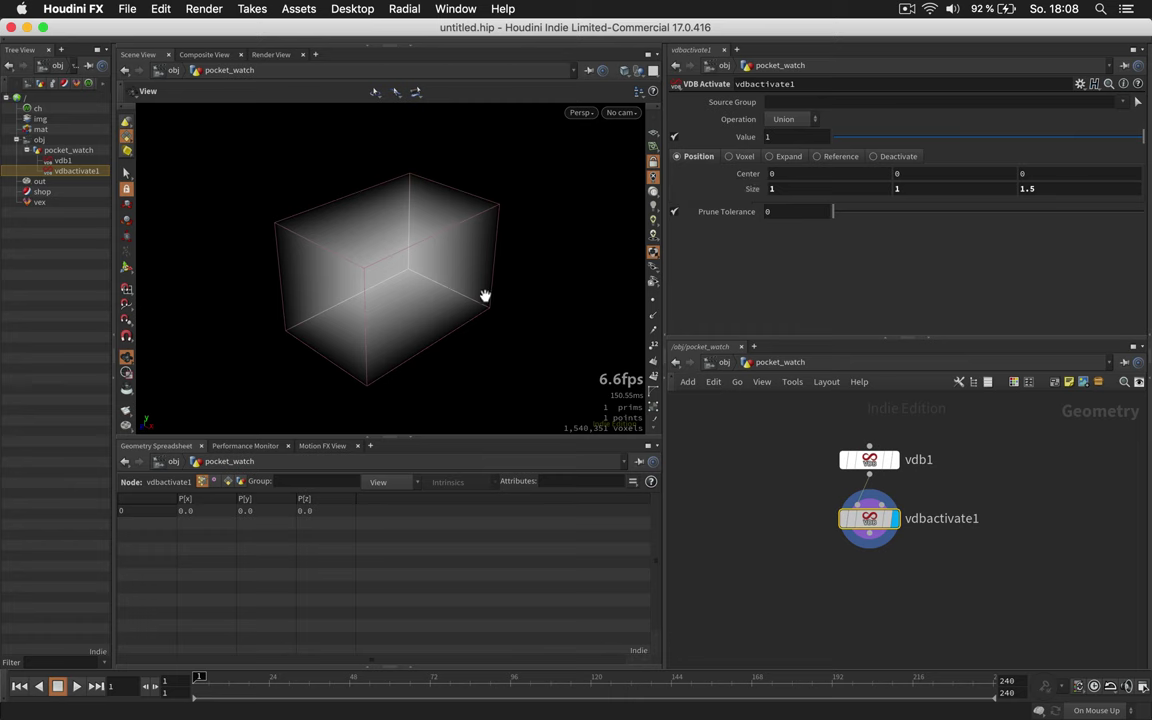
left_click_drag(453, 298, 438, 291, "alt")
left_click_drag(400, 228, 368, 214)
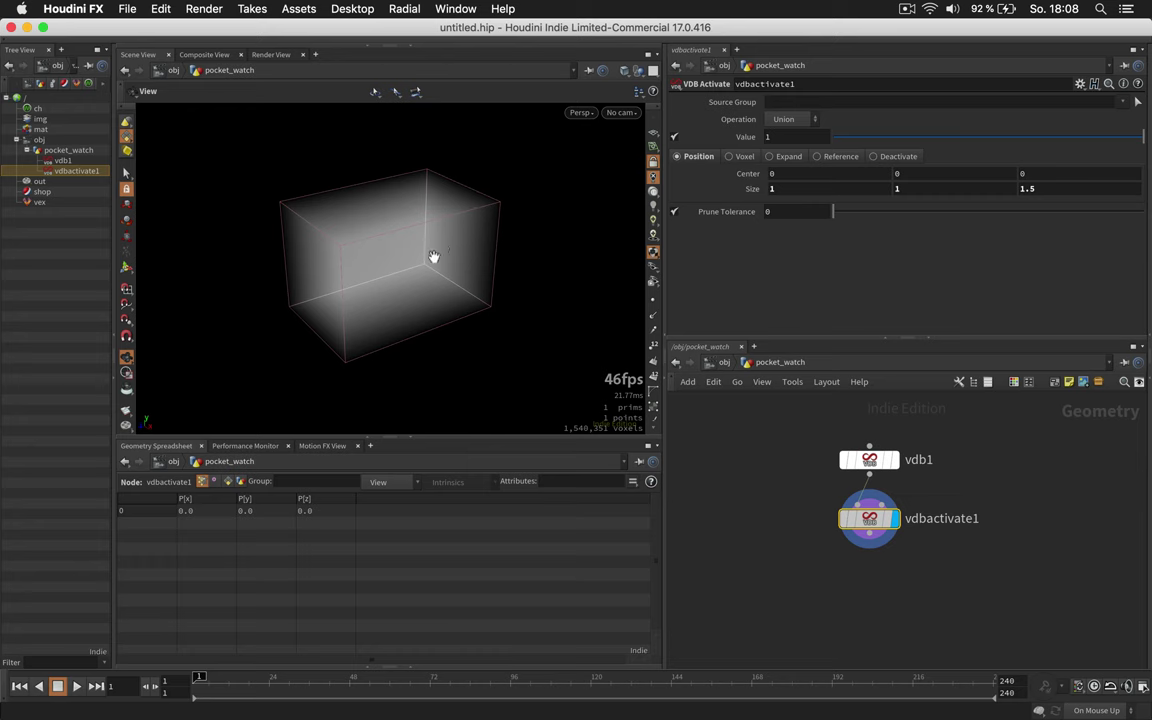
left_click_drag(401, 245, 262, 321)
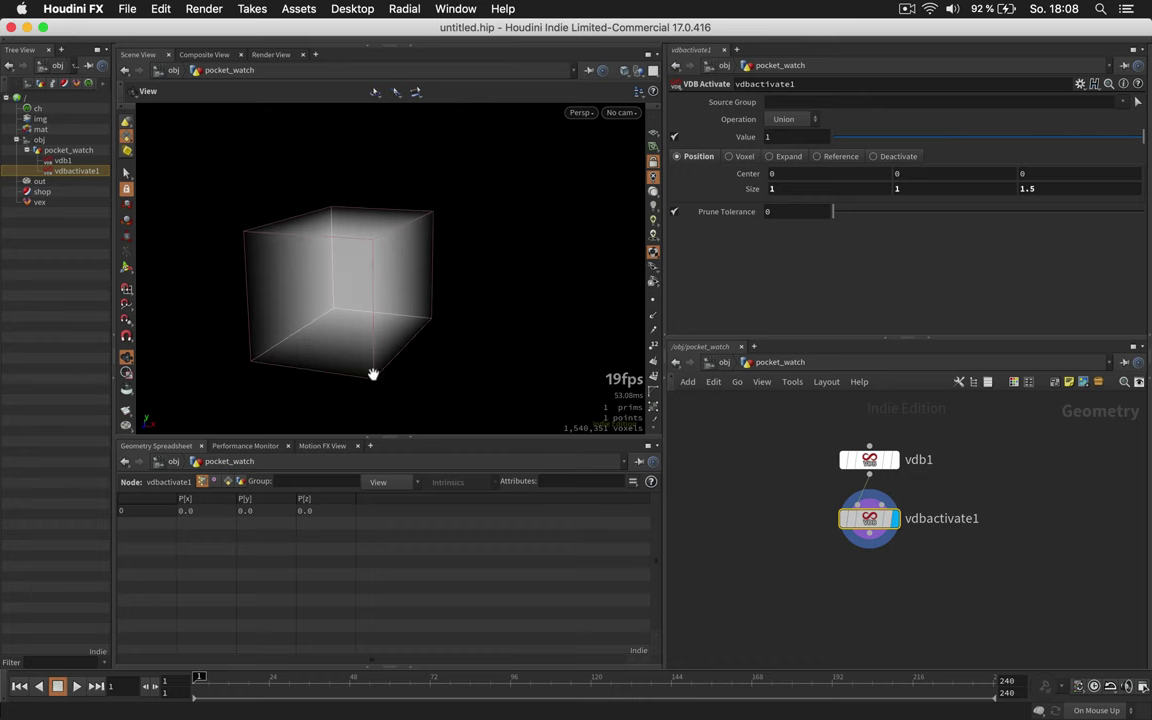
left_click_drag(329, 247, 249, 273)
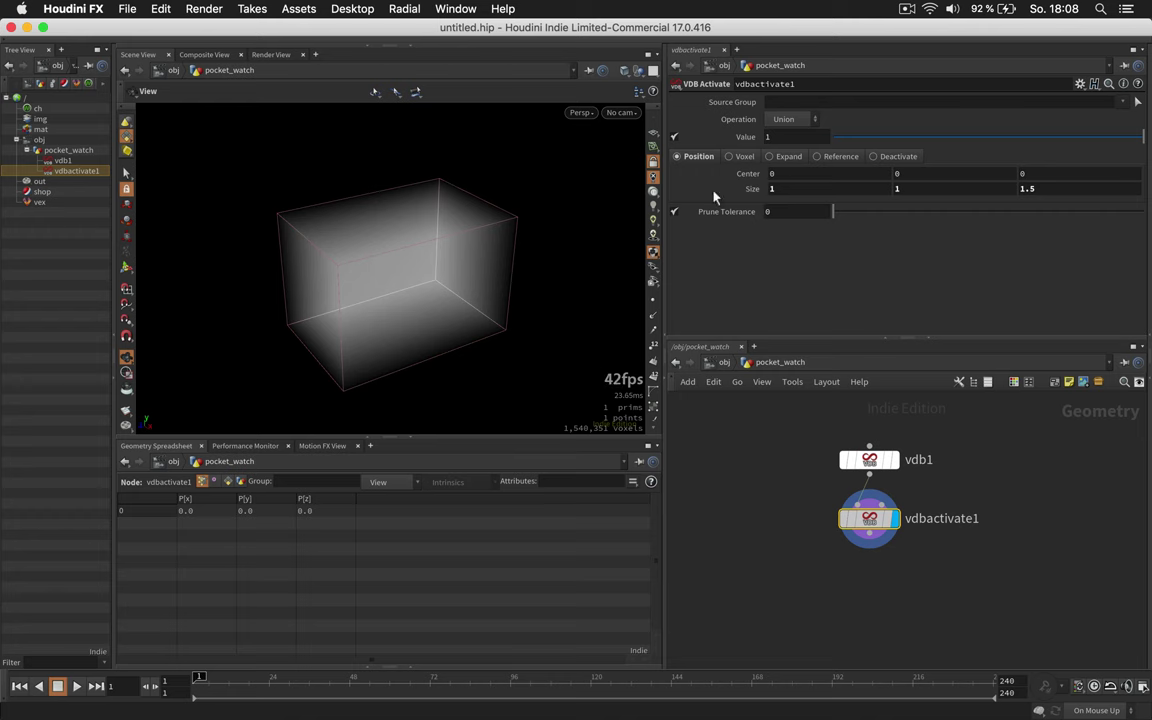
Centre the activation box at 0.5, 0.5, 0.75 and review it in the viewport
left_click(788, 172)
type(".5")
key("Tab")
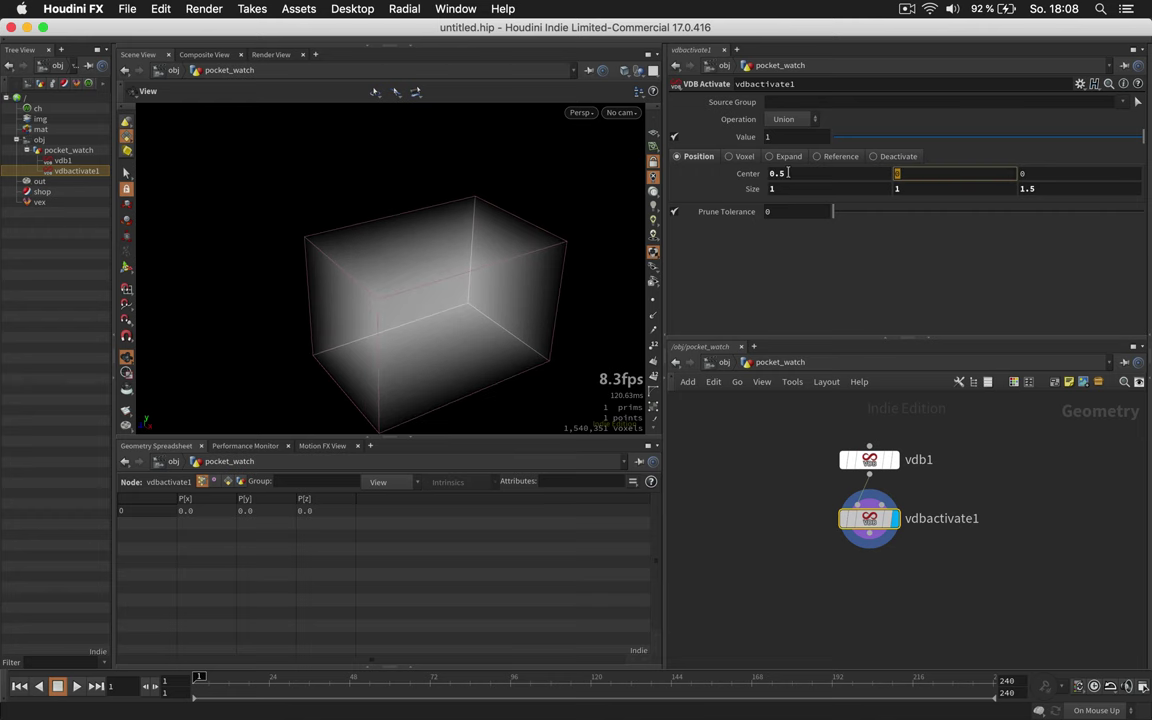
type("0.5")
key("Tab")
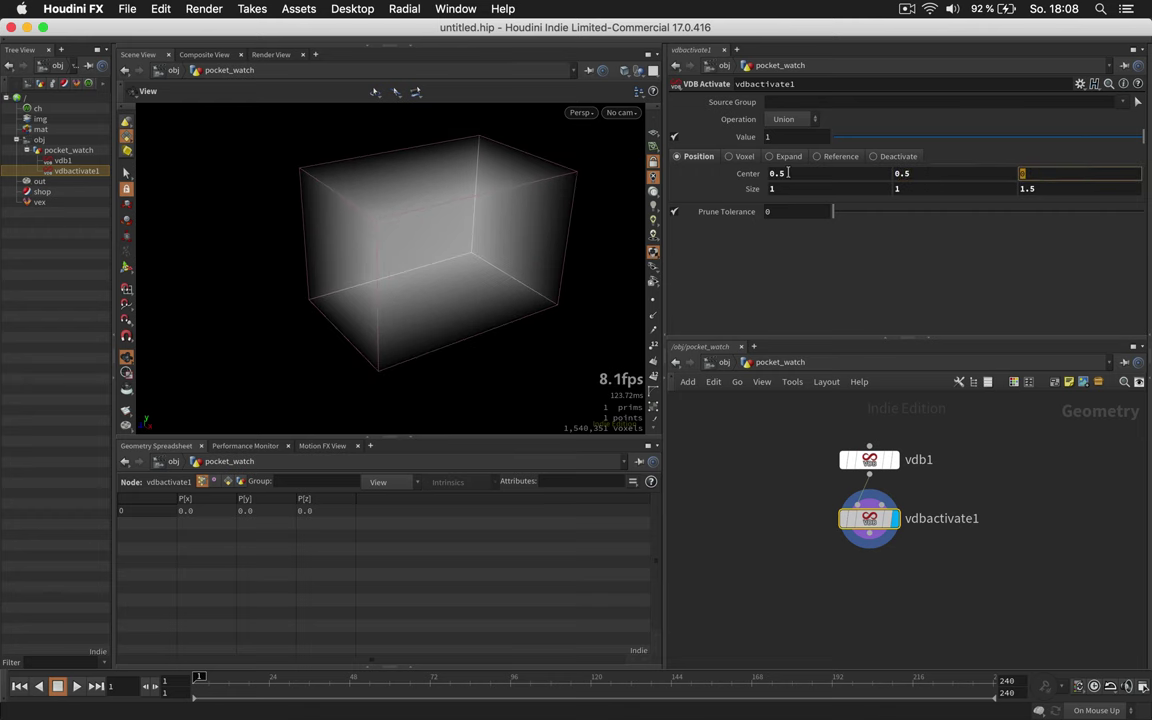
type("0.75")
key("Return")
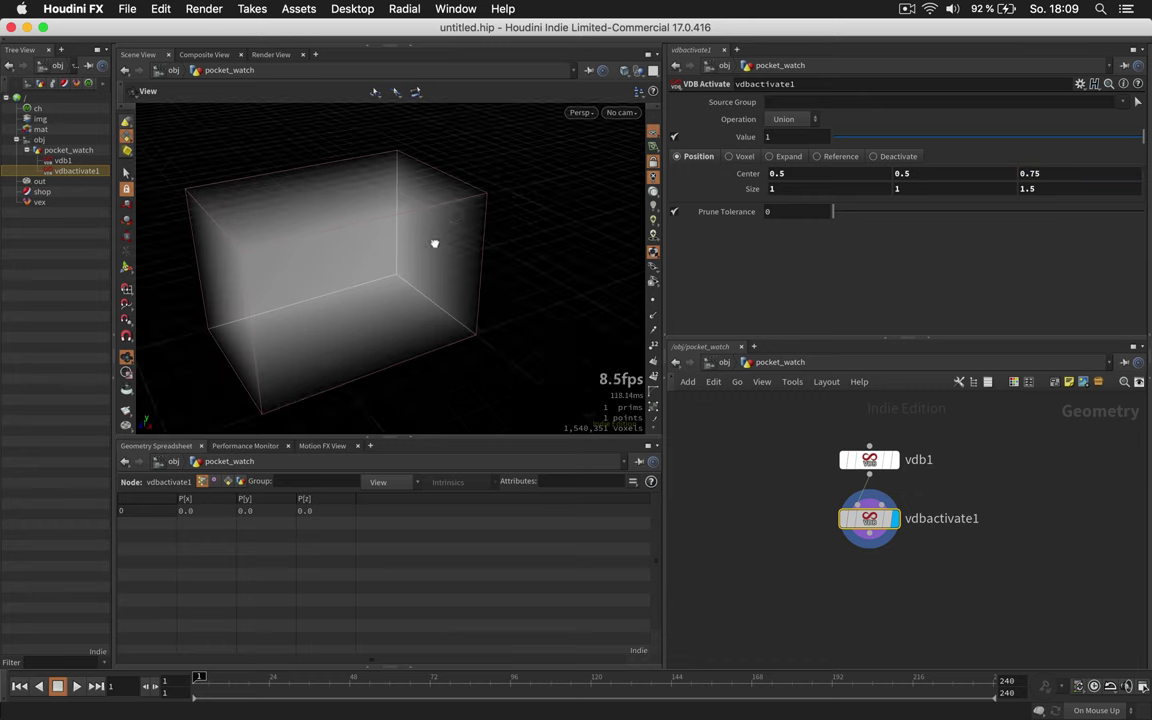
left_click_drag(434, 243, 421, 252)
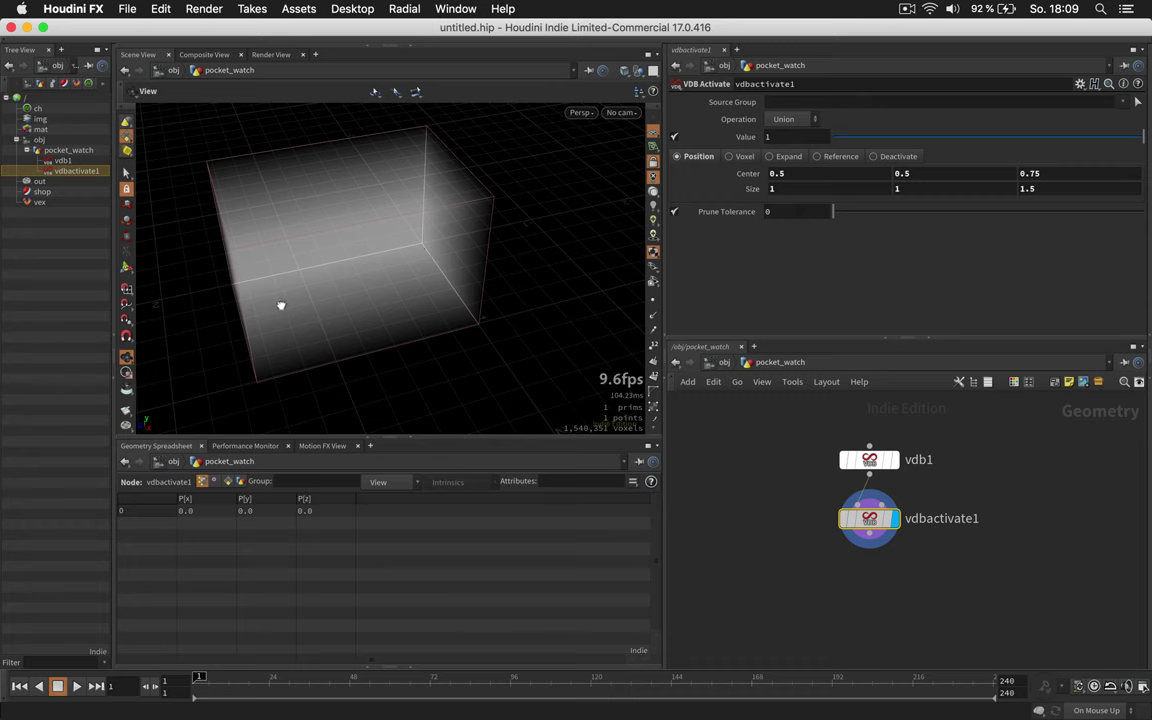
left_click_drag(281, 305, 285, 304)
middle_click_drag(287, 301, 360, 275)
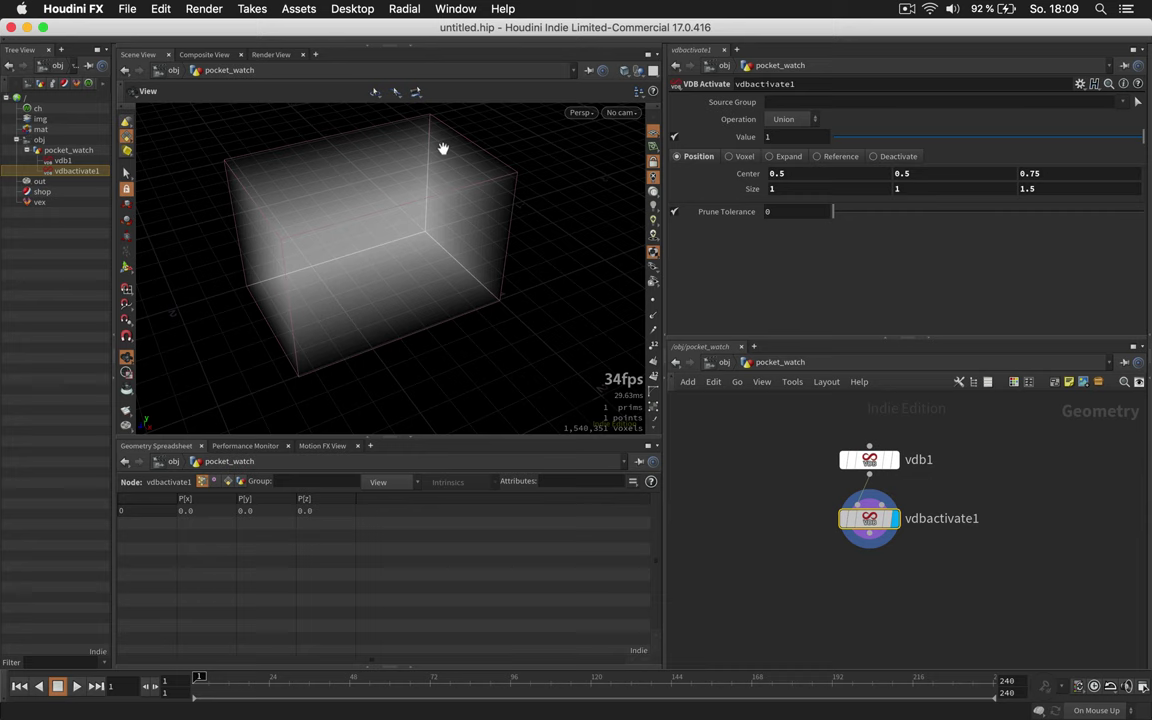
left_click_drag(442, 149, 461, 180)
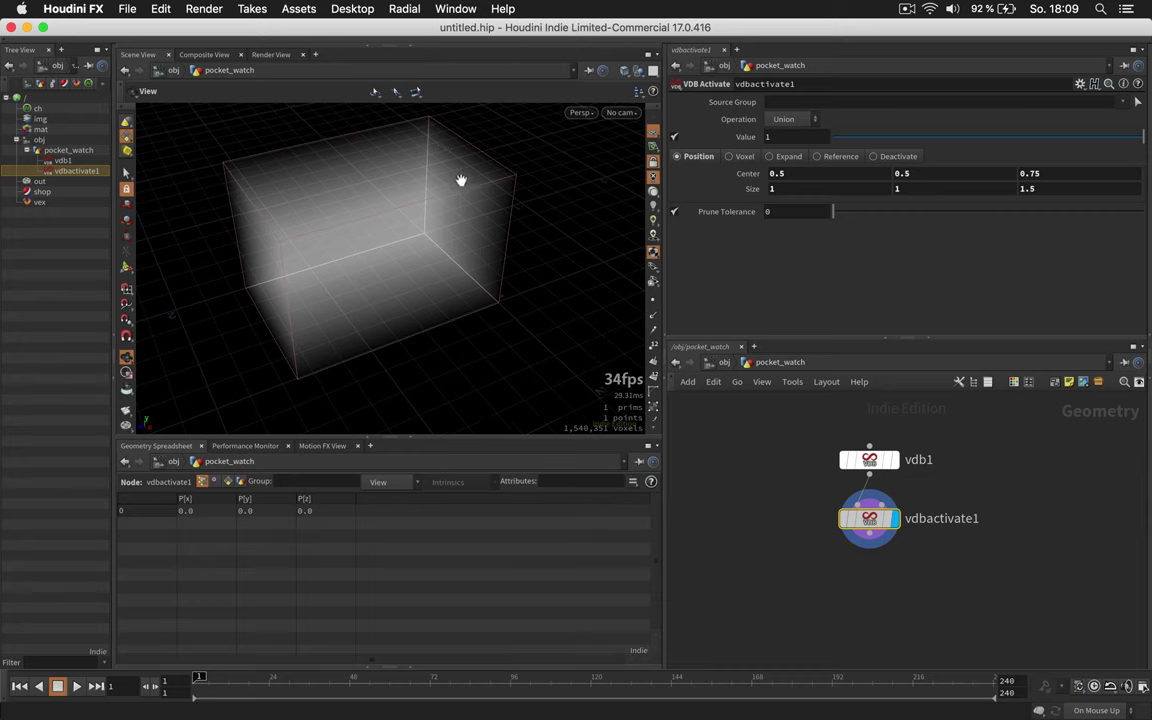
middle_click_drag(895, 571, 880, 554)
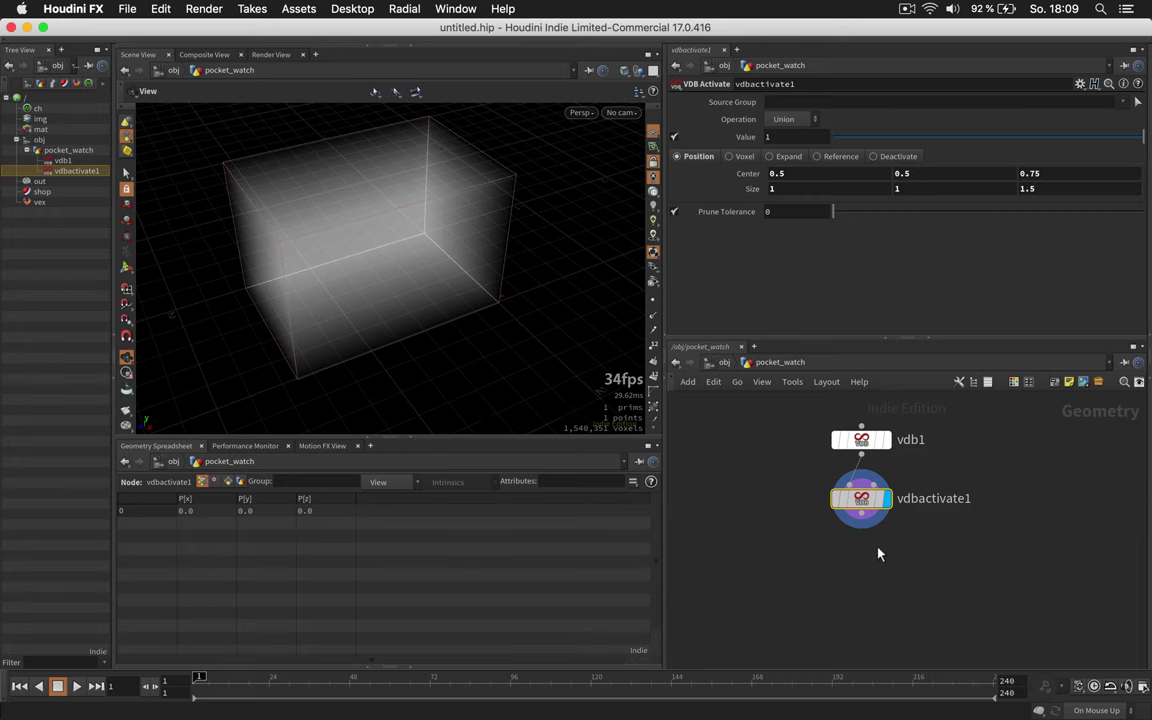
Add a Volume Wrangle wired below vdbactivate1, display it, and start its VEXpression
left_click(861, 524)
left_click(866, 545)
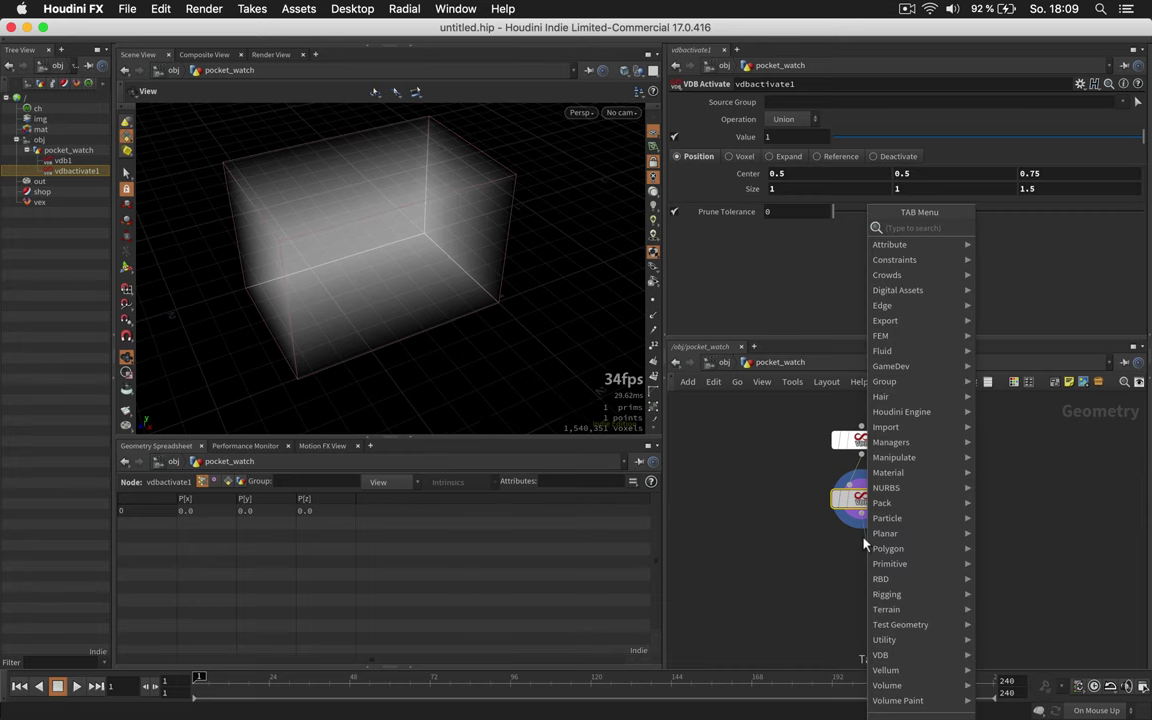
type("volume wrangle")
key("Return")
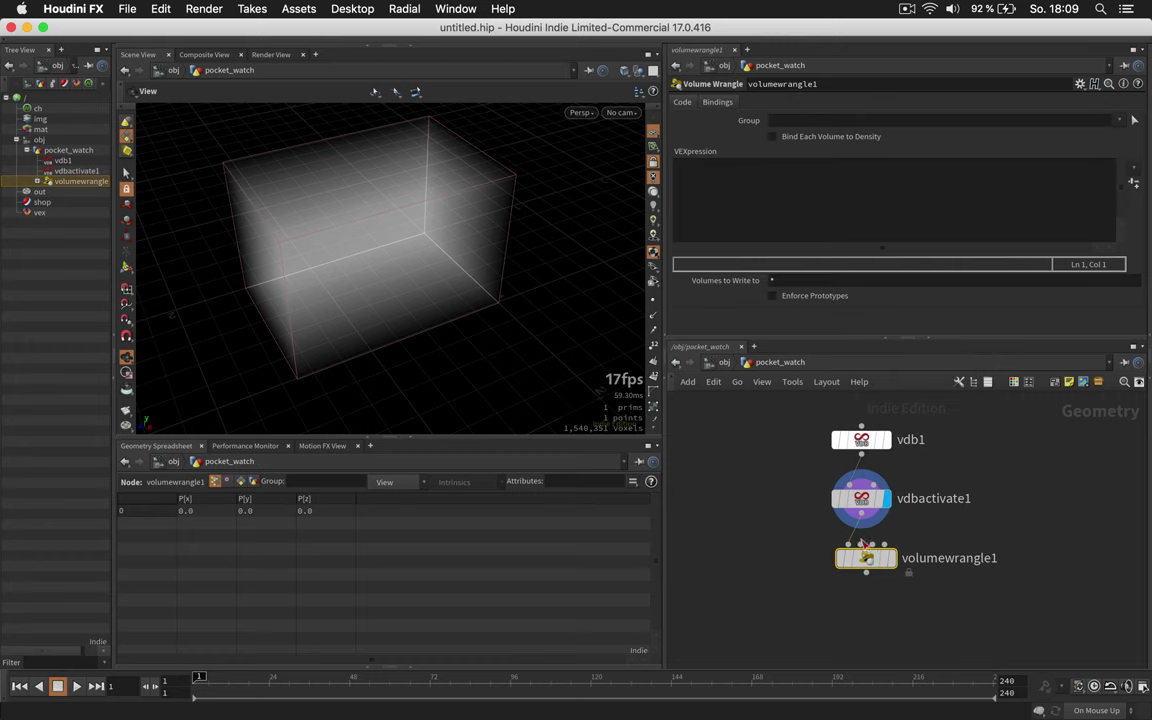
left_click(863, 557)
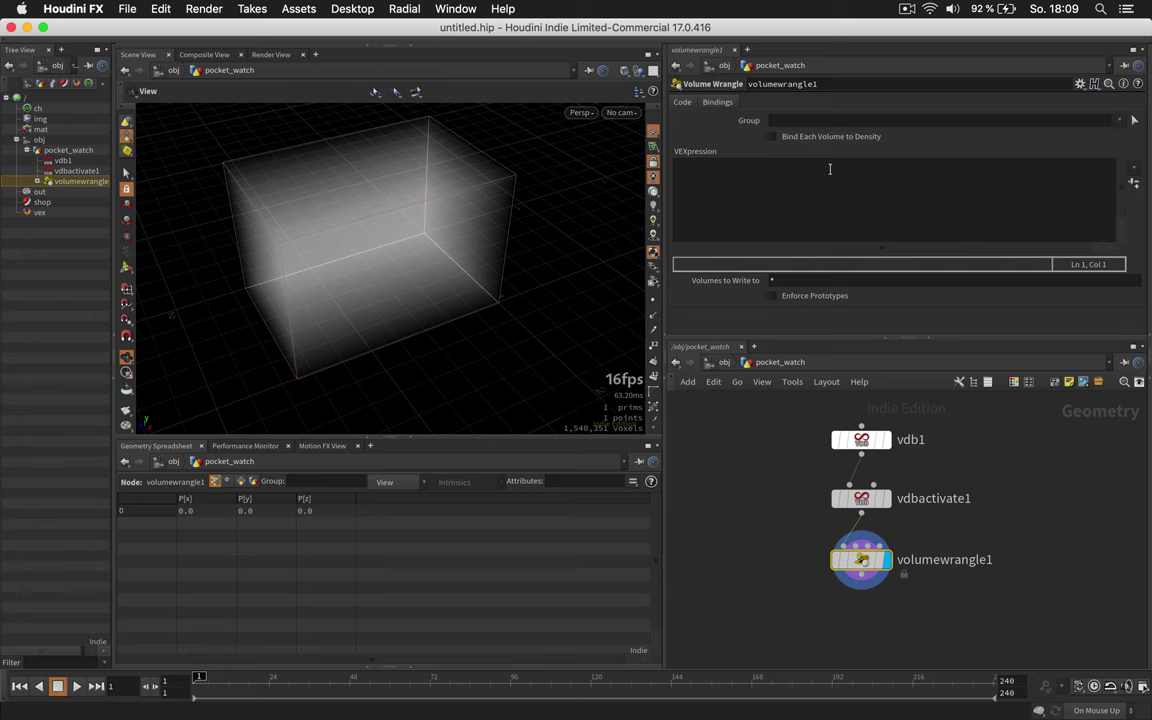
left_click(816, 186)
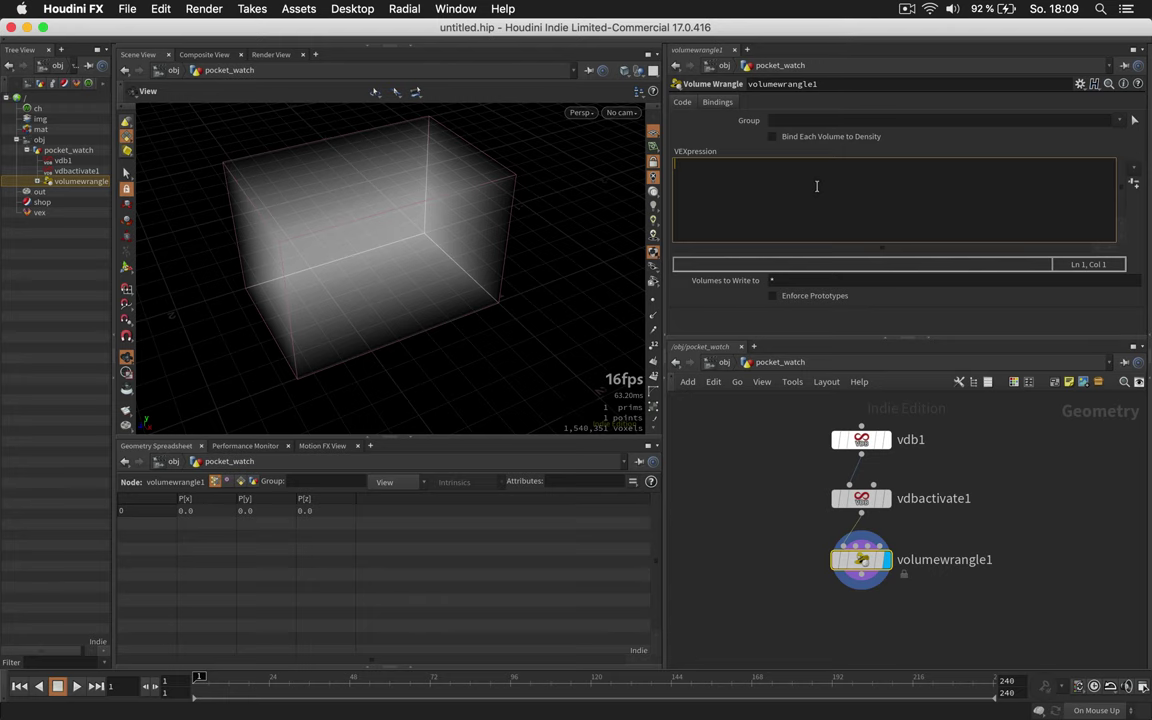
Check the slice image naming in Finder, e.g. uhr_stapel_010000.jpg
key("super+Tab")
key("super+Tab")
key("super+Tab")
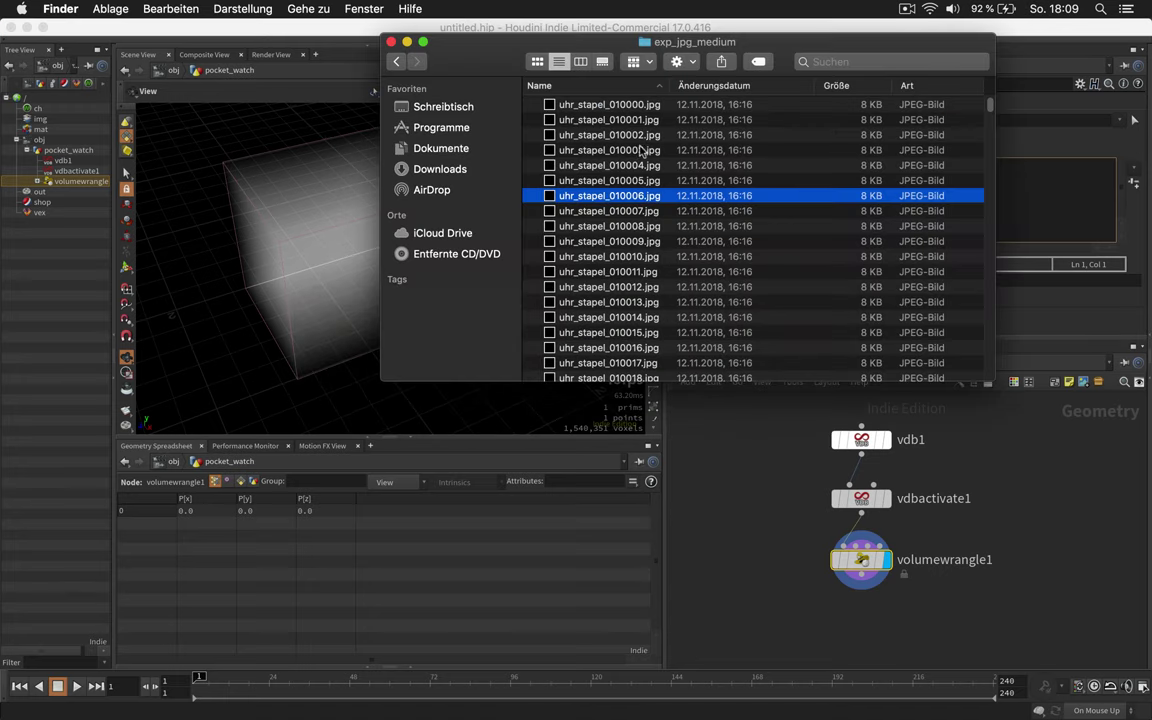
left_click(607, 105)
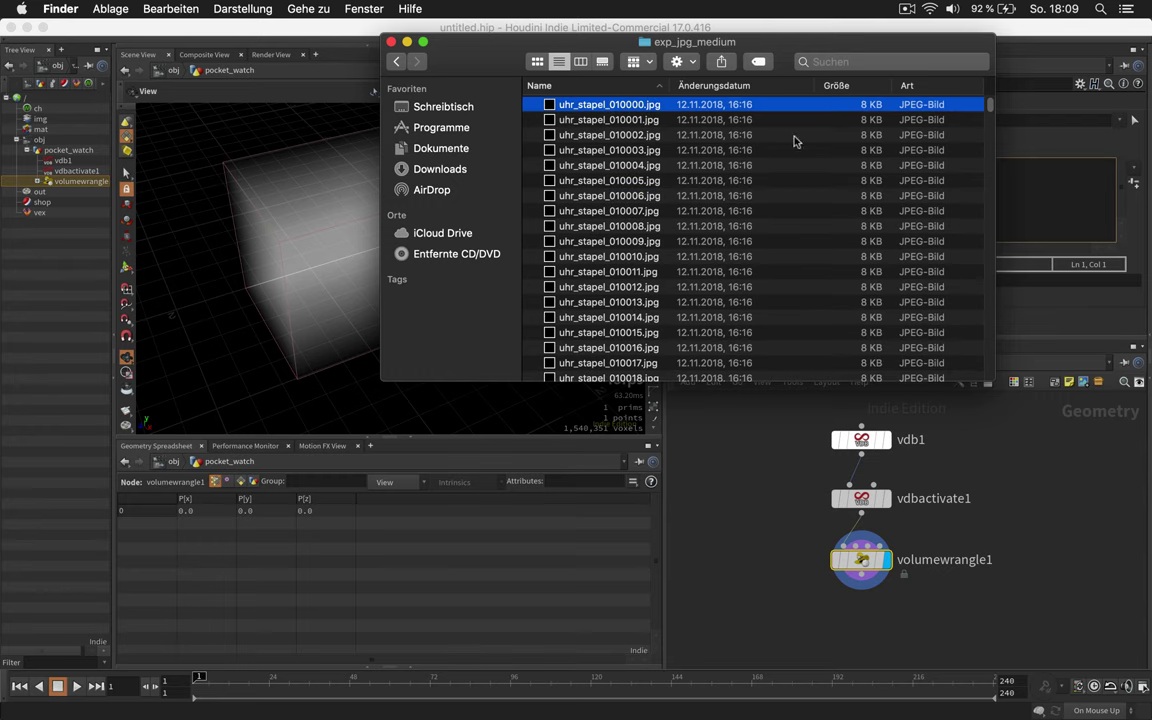
left_click(1027, 188)
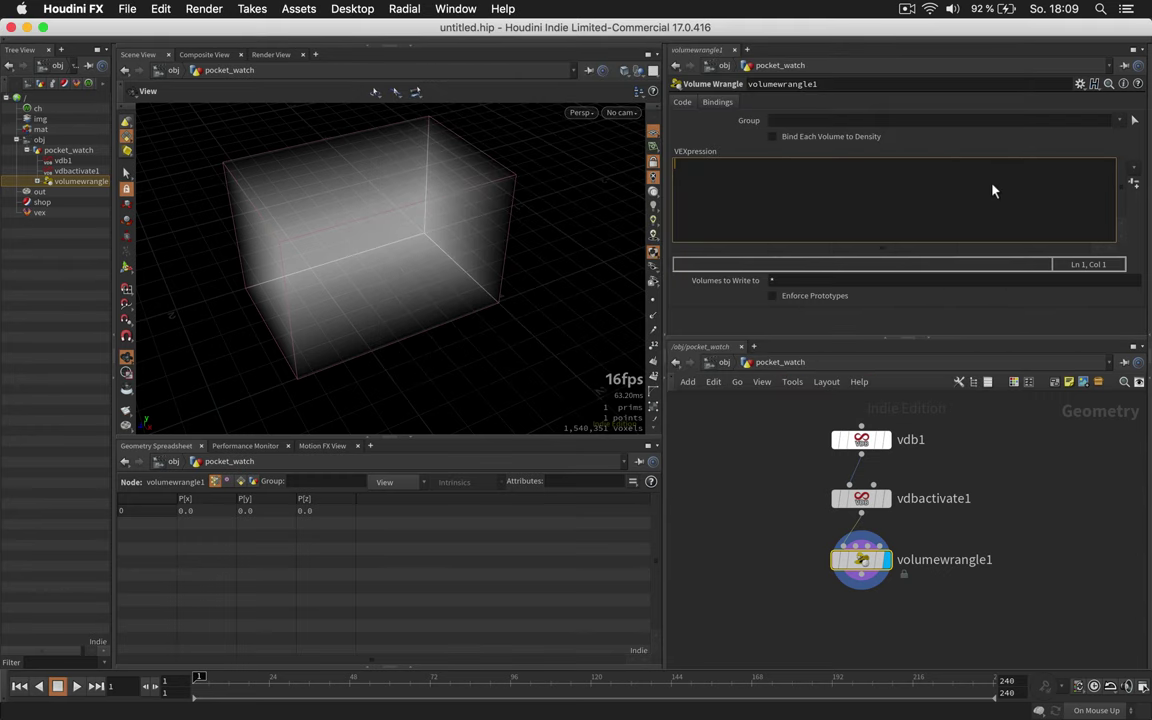
Write 'int count = 10000 + int(@P.z * 1000);' in the wrangle's VEXpression
type("int count")
type("= 10000 + int")
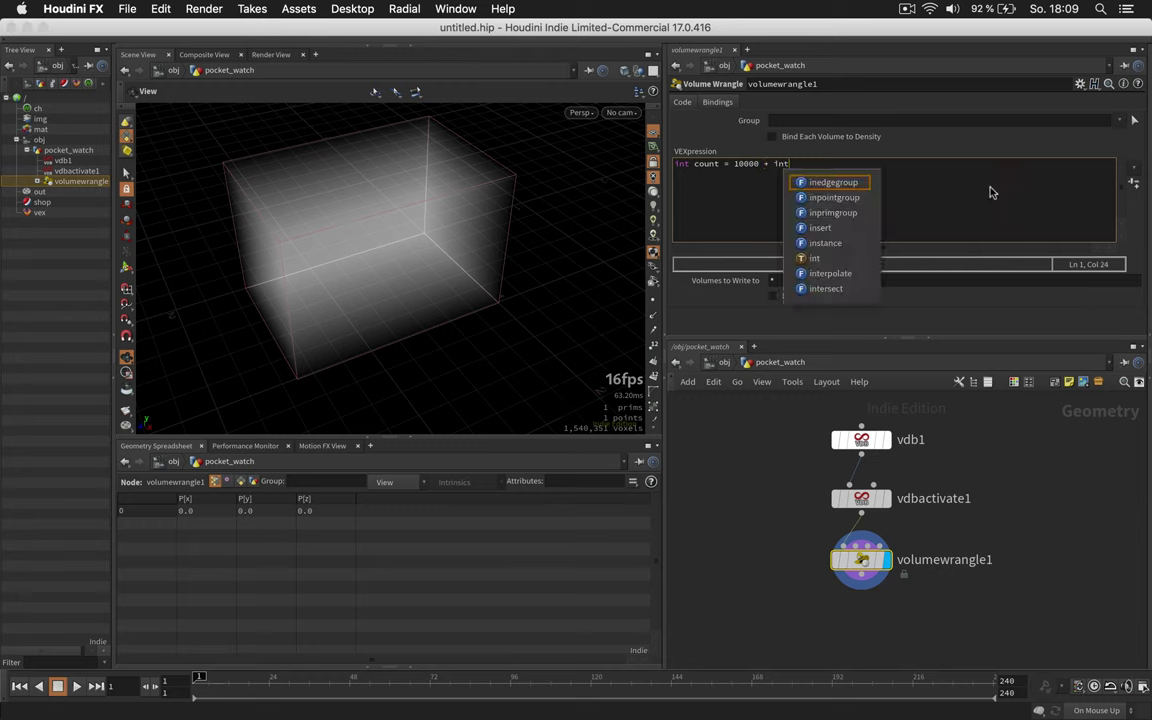
type("(")
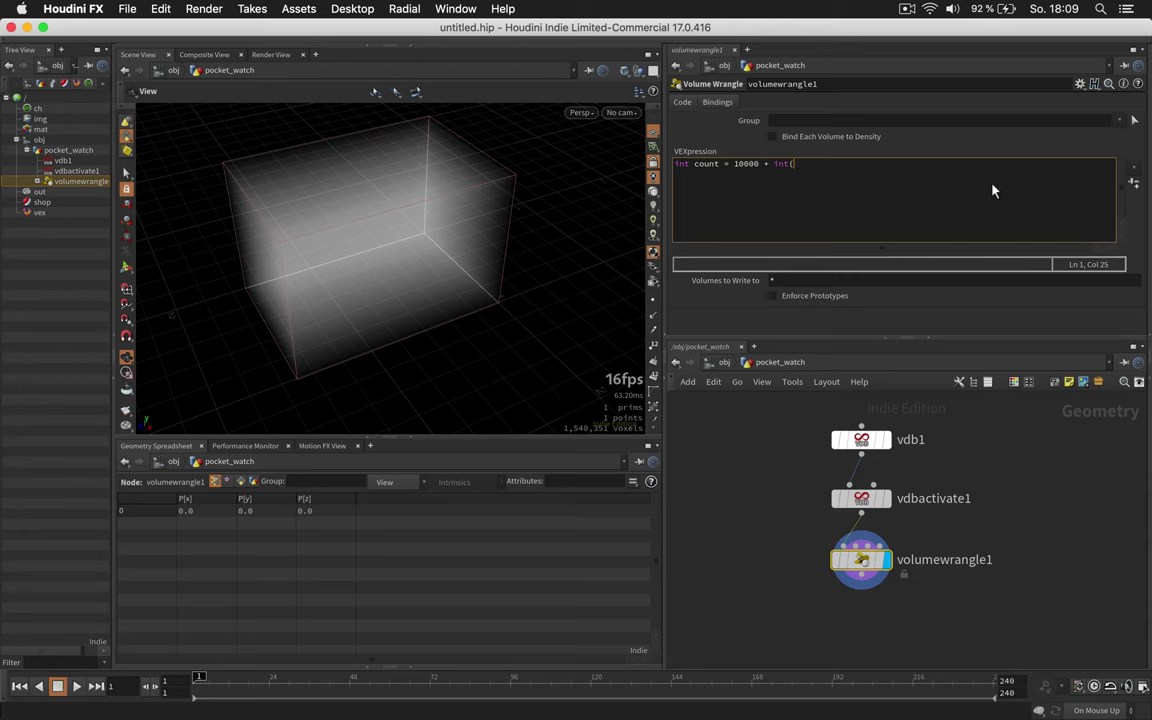
type(".z")
type("* 1000);")
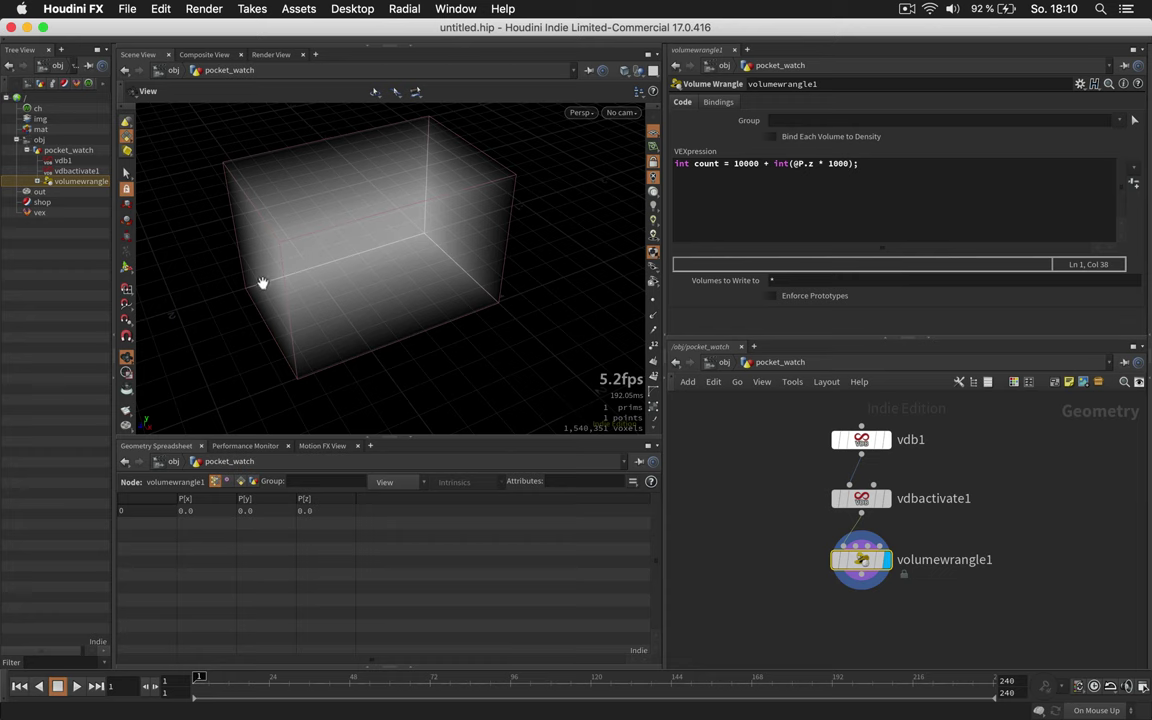
Begin a second line 'string num = sprintf()' for the slice number string
left_click(875, 164)
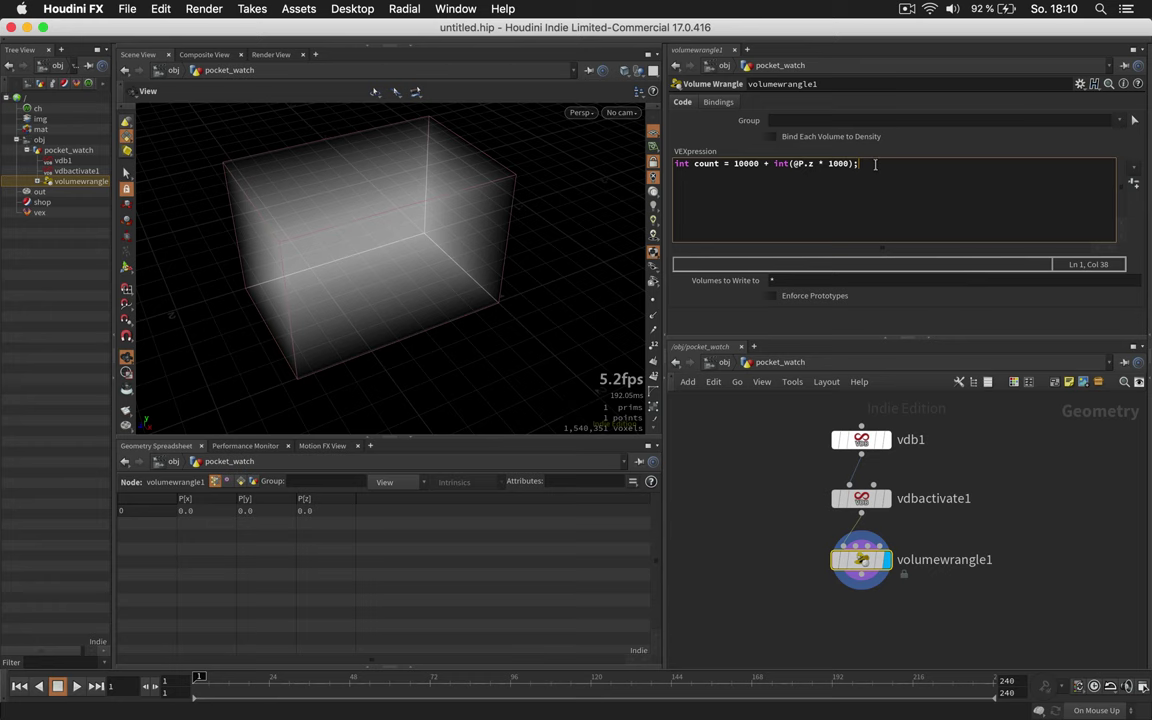
key("Return")
type("string num = sprintf()")
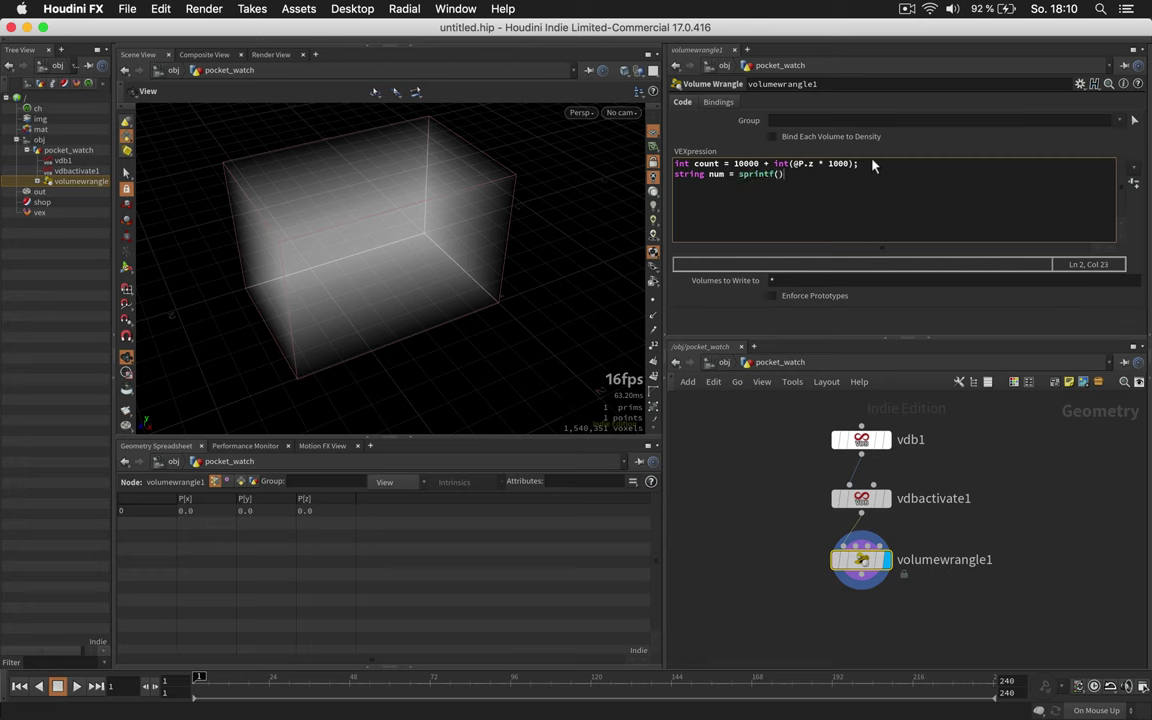
key("Left")
Complete sprintf("%06d", count), add 'string folder = chs('folder');', and create its spare parameter
type("\"%06d")
type(", count")
left_click(862, 175)
key("Return")
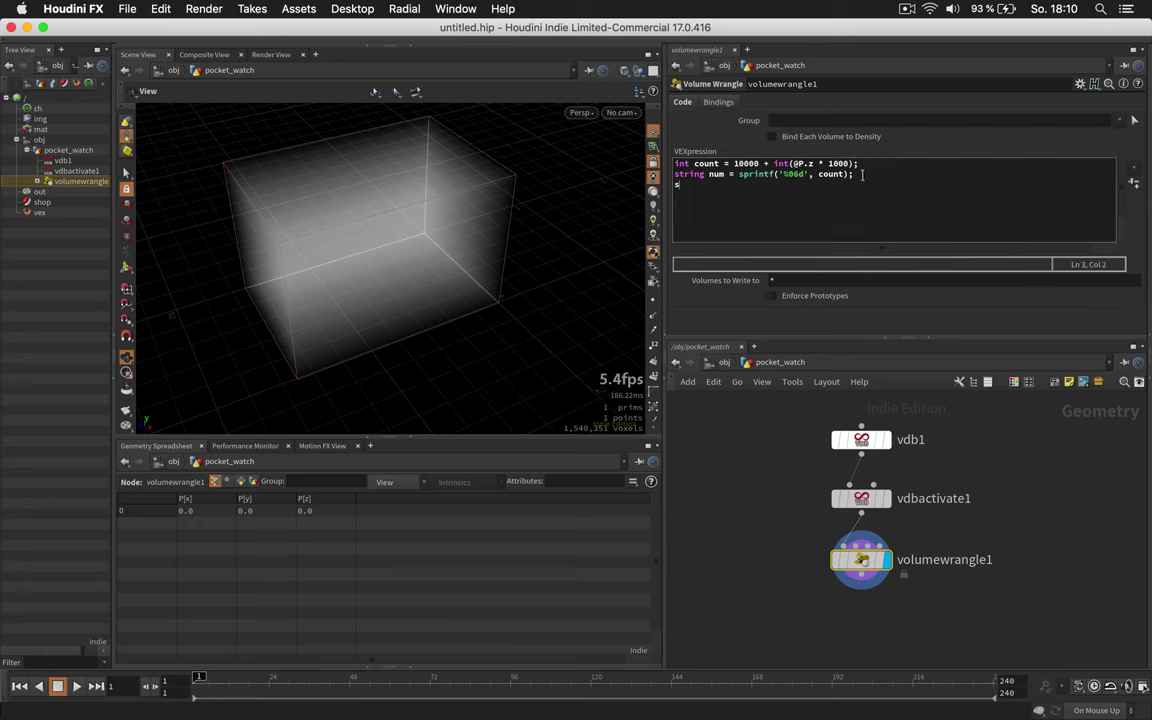
type("string folder ")
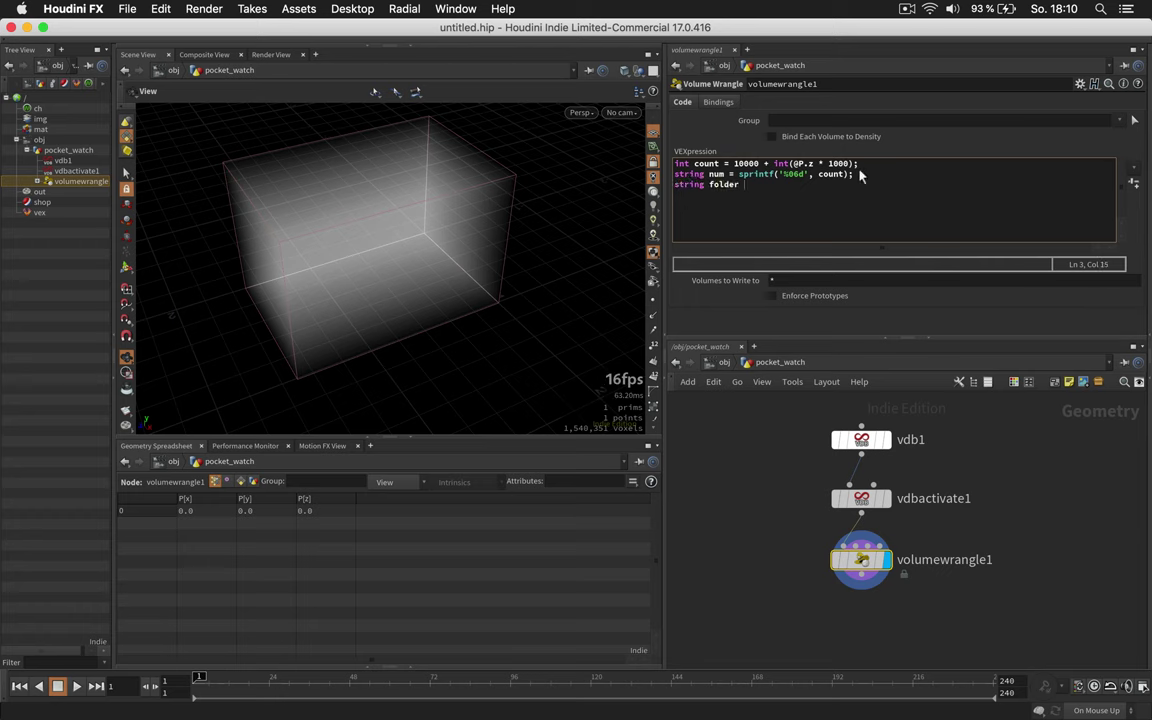
type("= chs('');")
key("Left")
key("Left")
key("Left")
type("folder")
left_click(1134, 182)
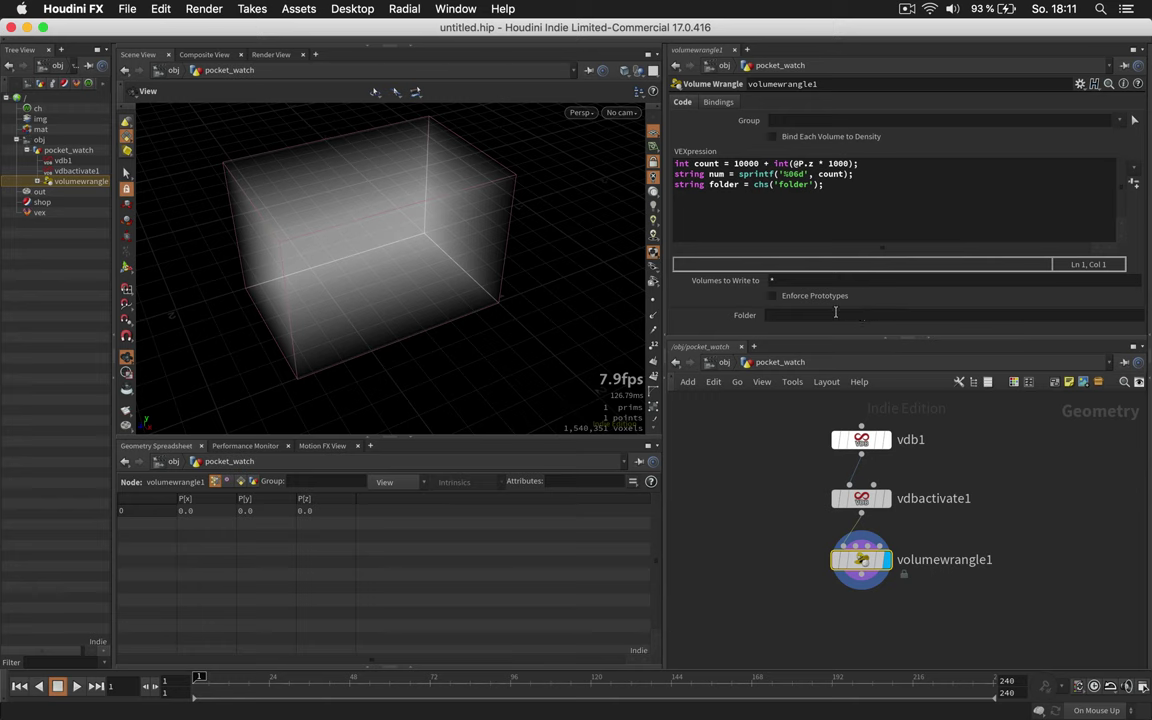
Add a line reading the file channel: 'string file = chs('file');'
left_click(846, 184)
key("Return")
type("string f")
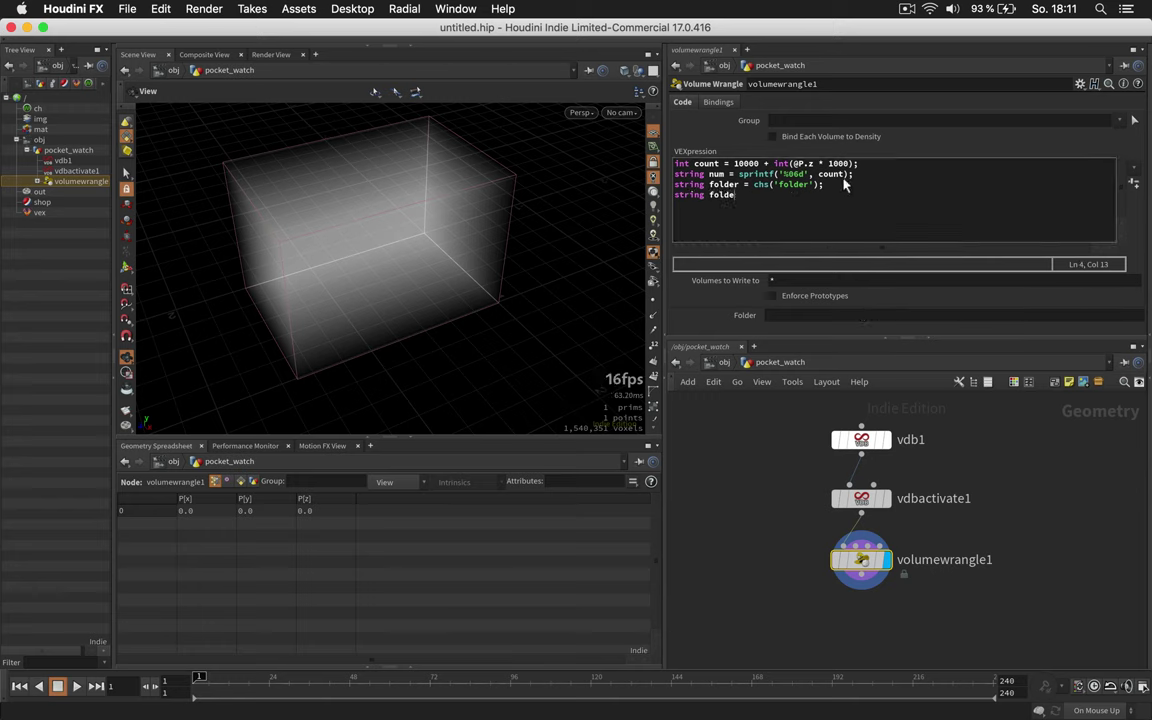
type("ile = chs")
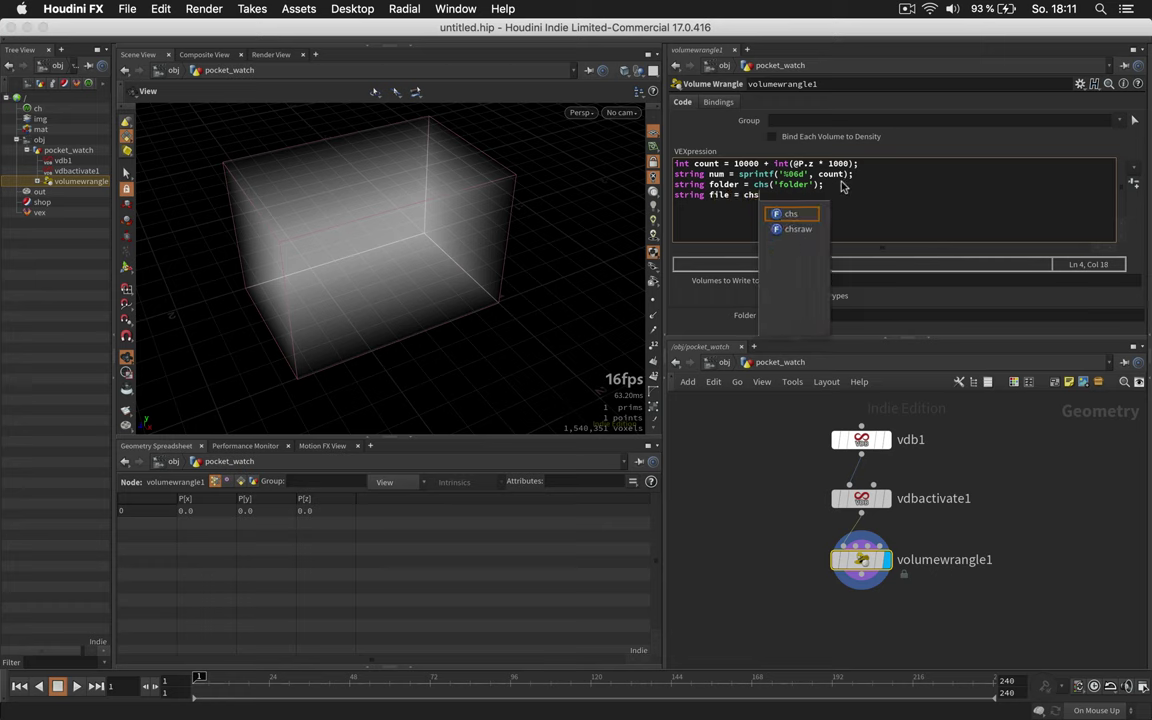
type("();")
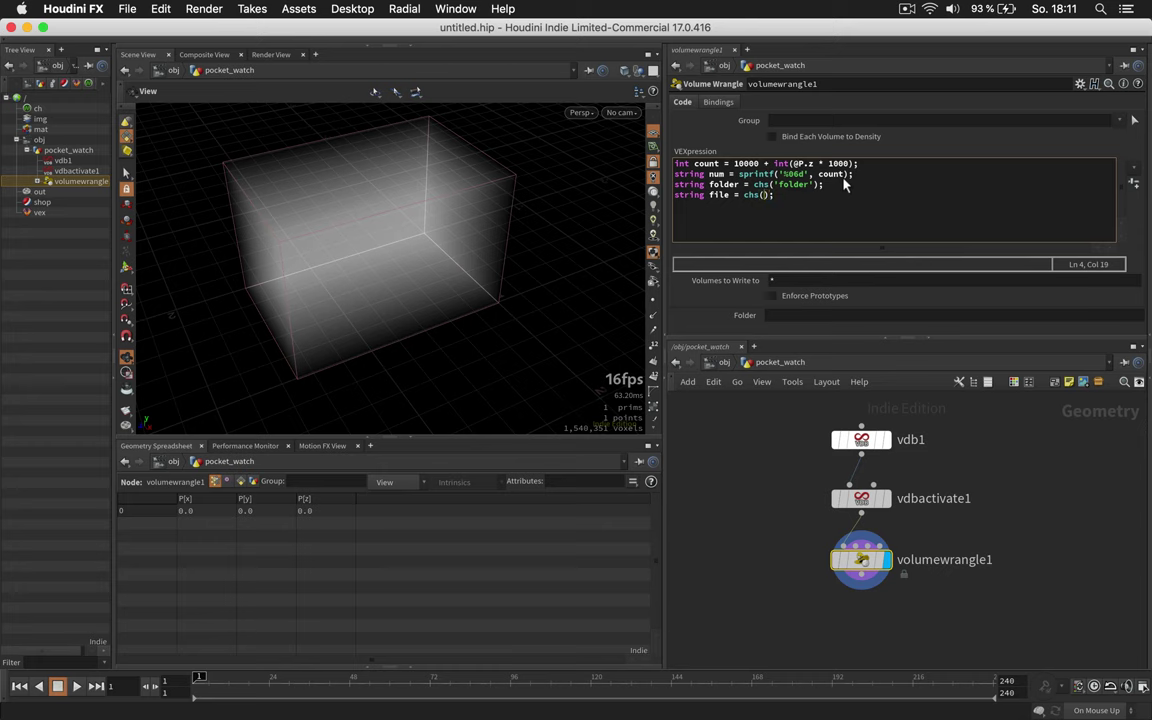
type("'file")
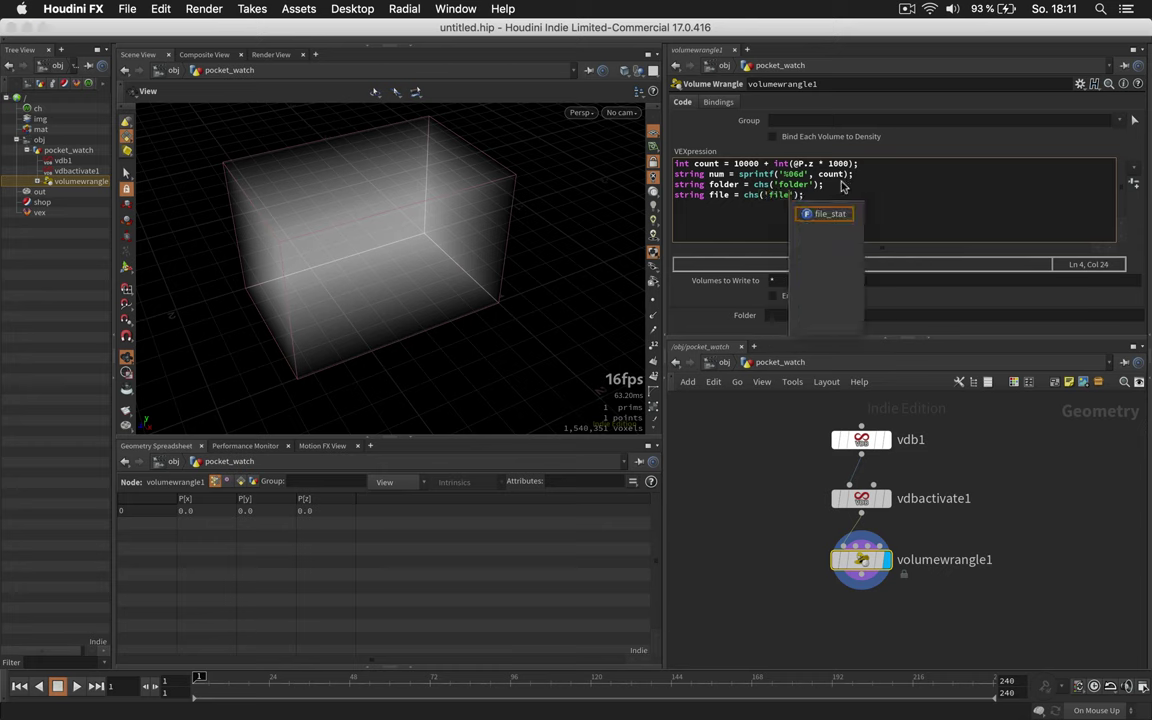
key("Escape")
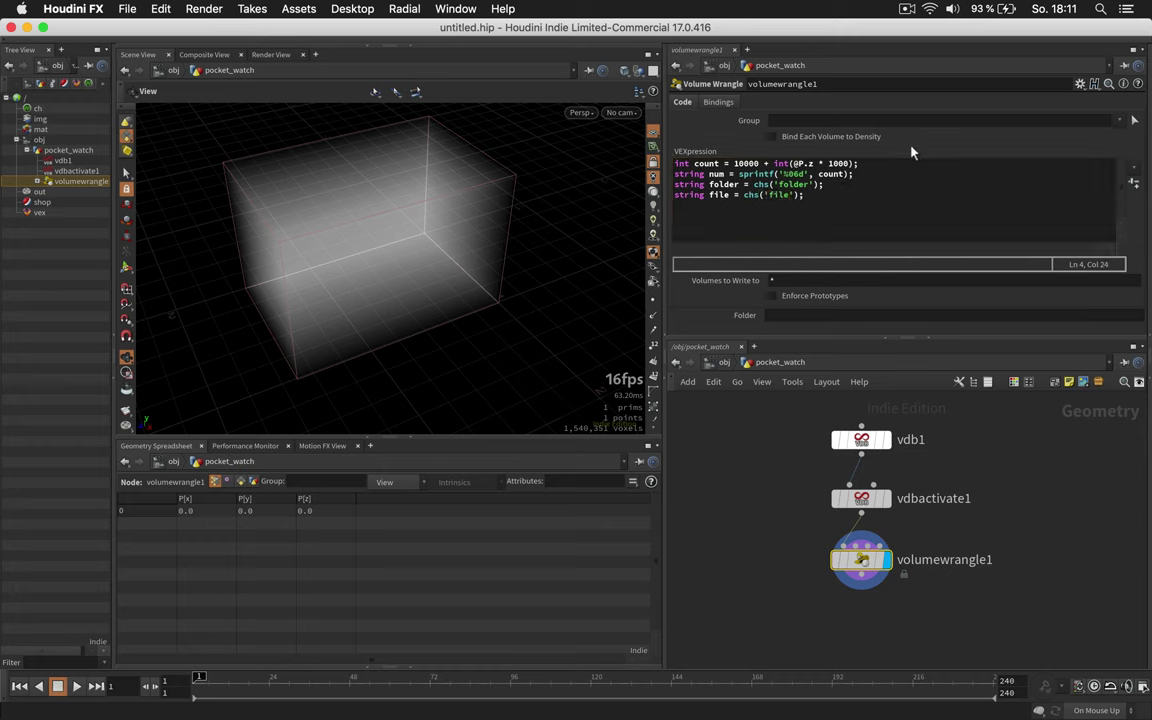
Add 'string path = folder + file + num + '.jpg'' and 'vector uvw = v@P;'
left_click(816, 197)
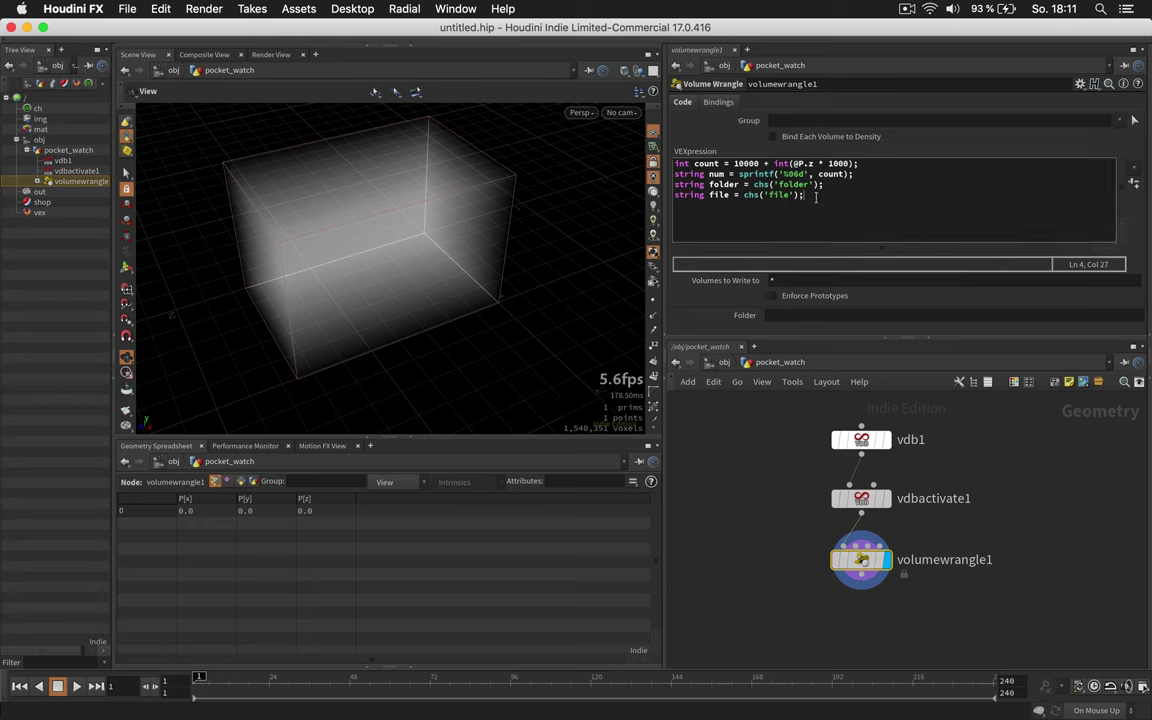
key("Return")
type("string path = folder + file ")
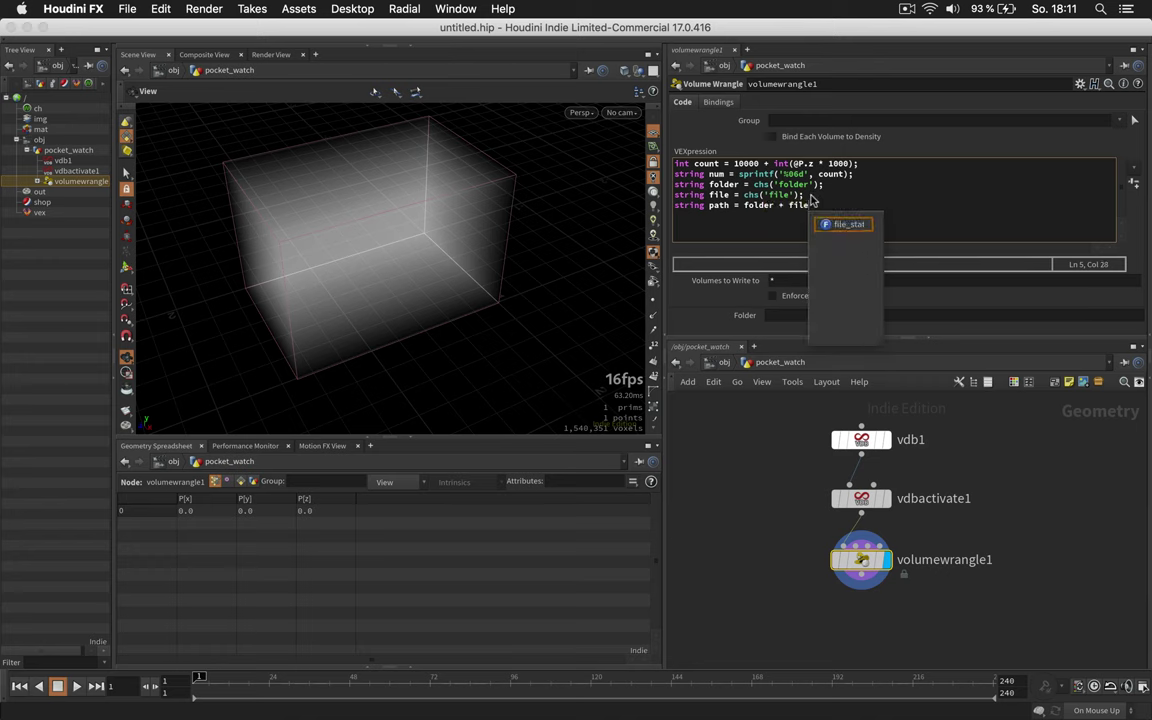
type("+ num")
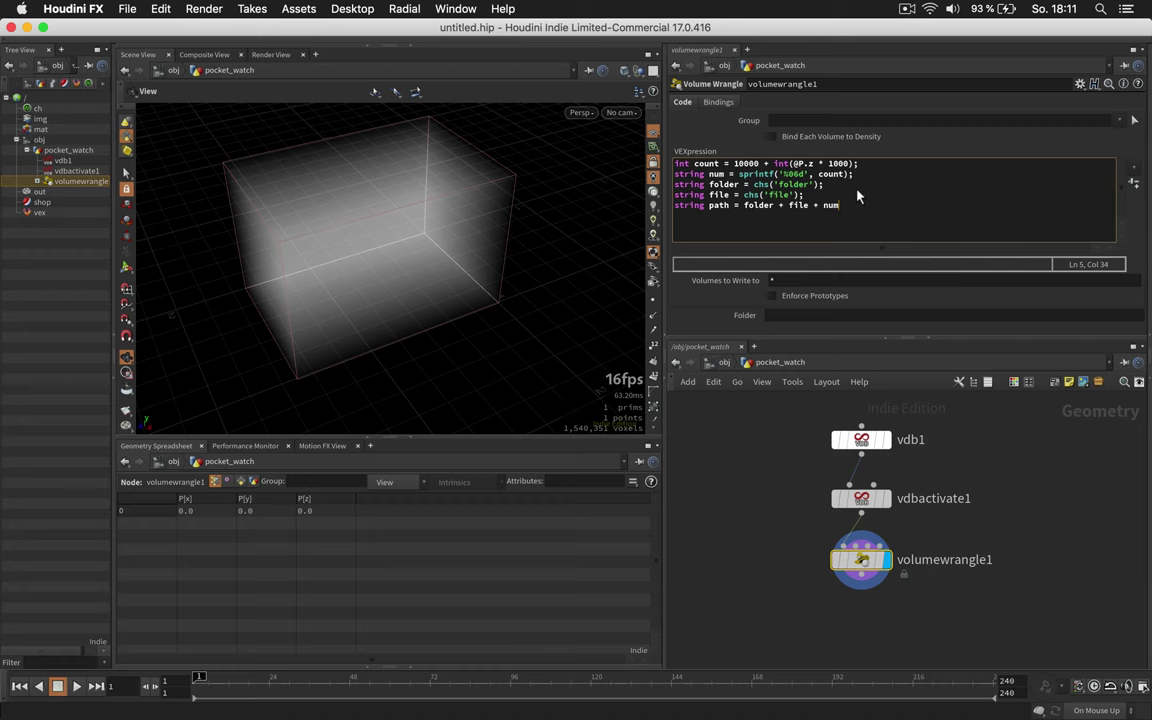
type(" + '.jpg'")
left_click_drag(857, 198, 893, 203)
left_click(895, 204)
key("Return")
key("Return")
type("vector uvw =")
type("v@P;")
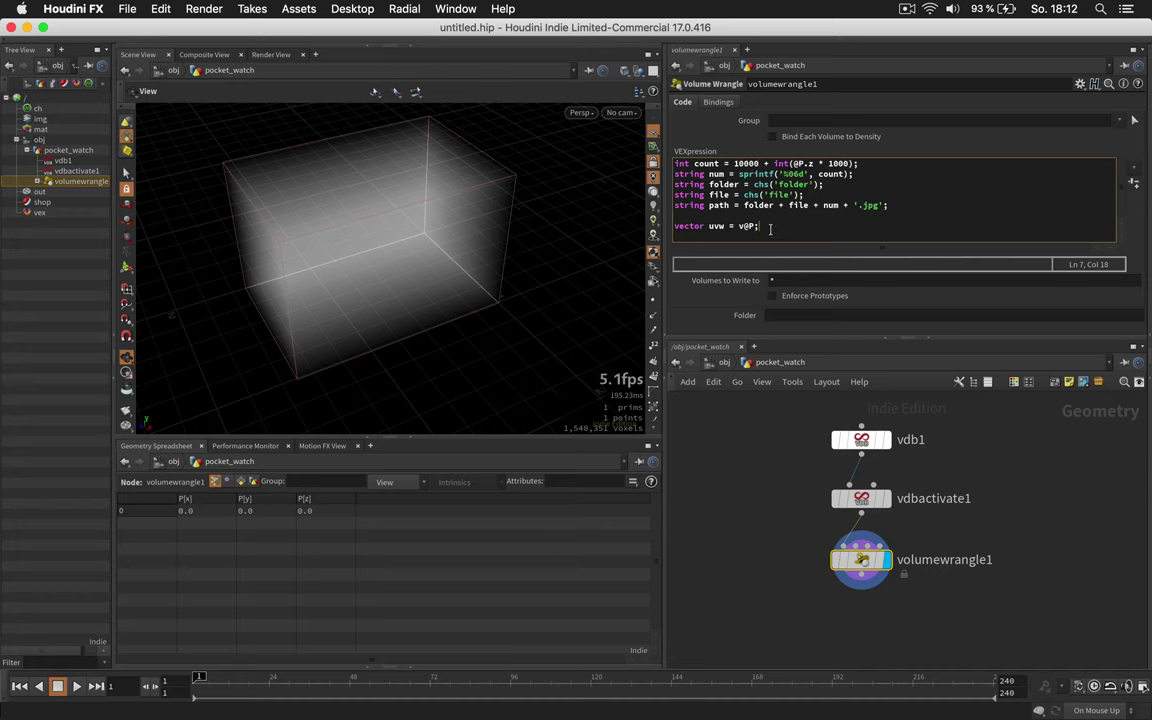
Add 'vector color = colormap(path, v@P);', delete the uvw line, and create the File parameter
key("Return")
type("vec")
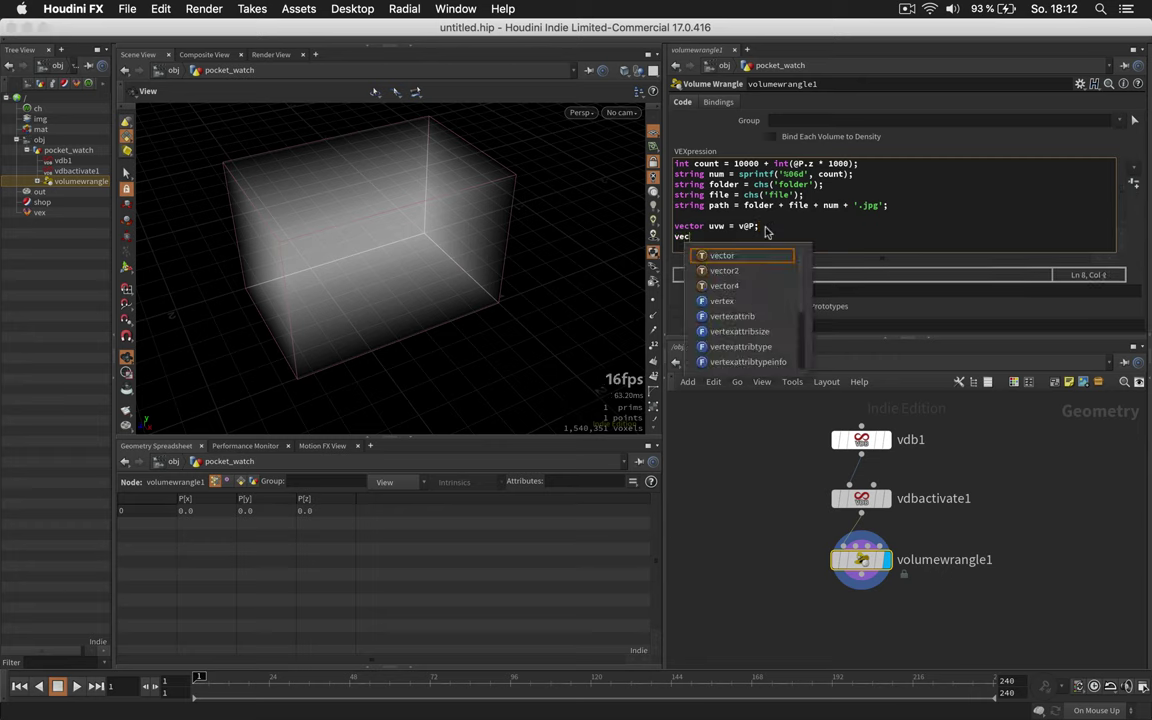
type("tor color = co")
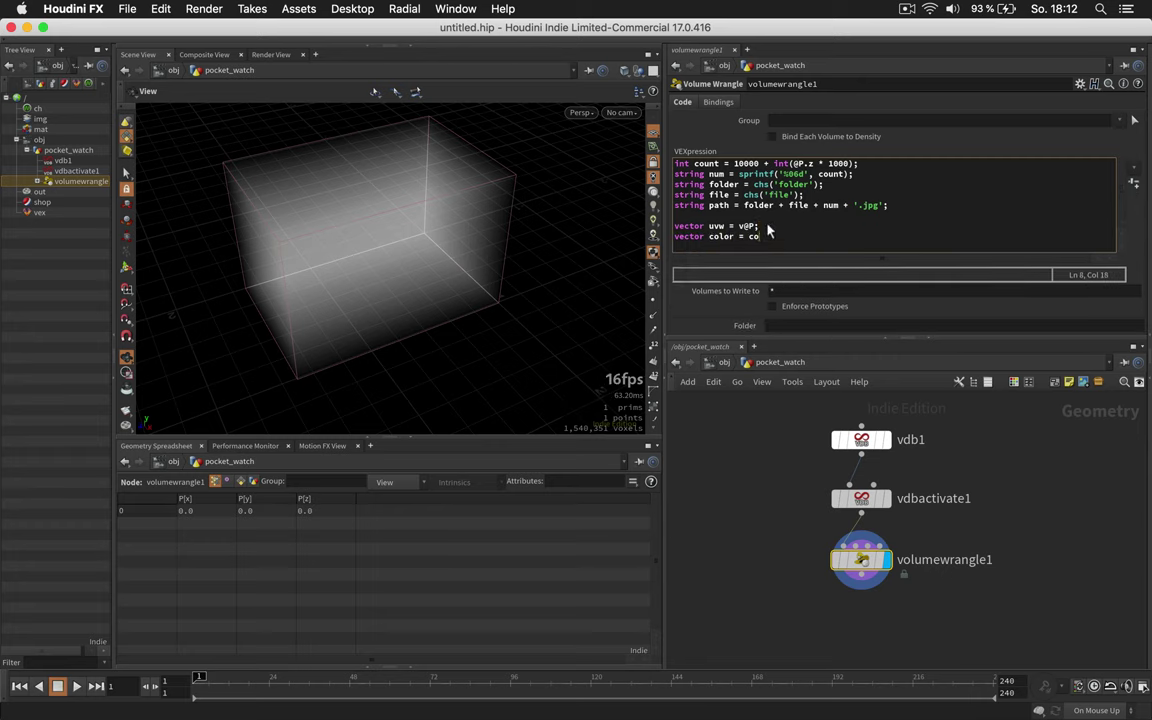
type("lormap")
type("(")
type("path")
type(", ")
type("uvw")
type(");")
double_click(830, 236)
type("v@P")
left_click_drag(760, 226, 673, 228)
key("BackSpace")
key("BackSpace")
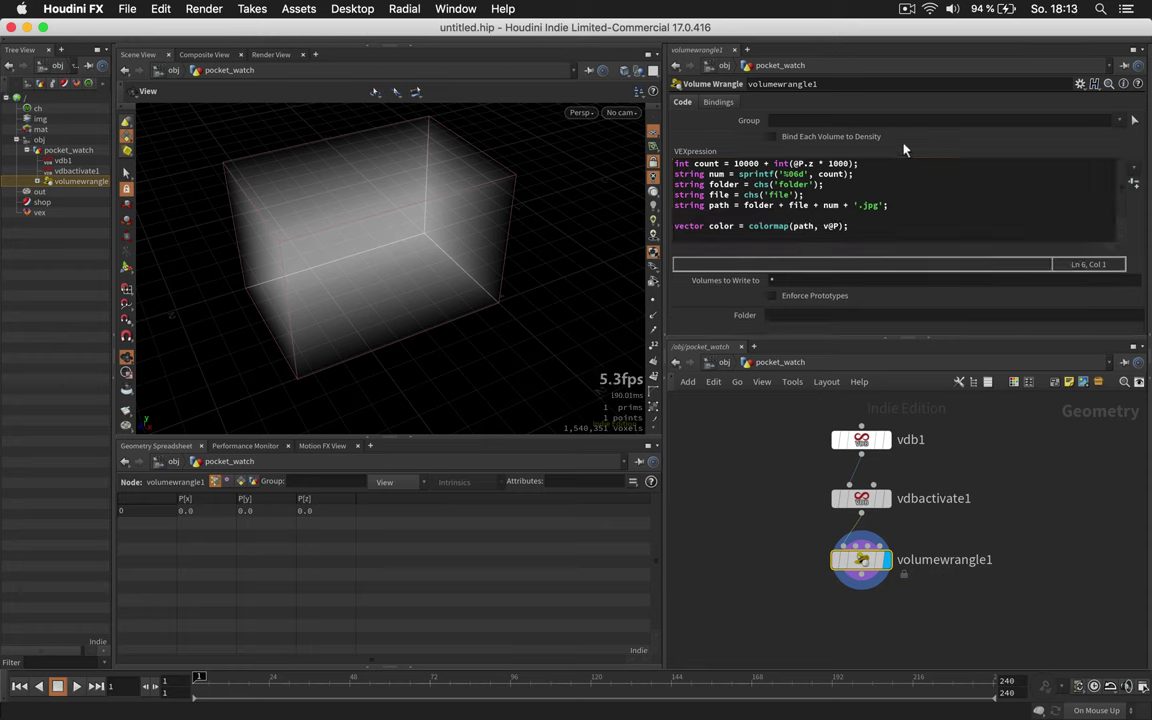
left_click(1133, 186)
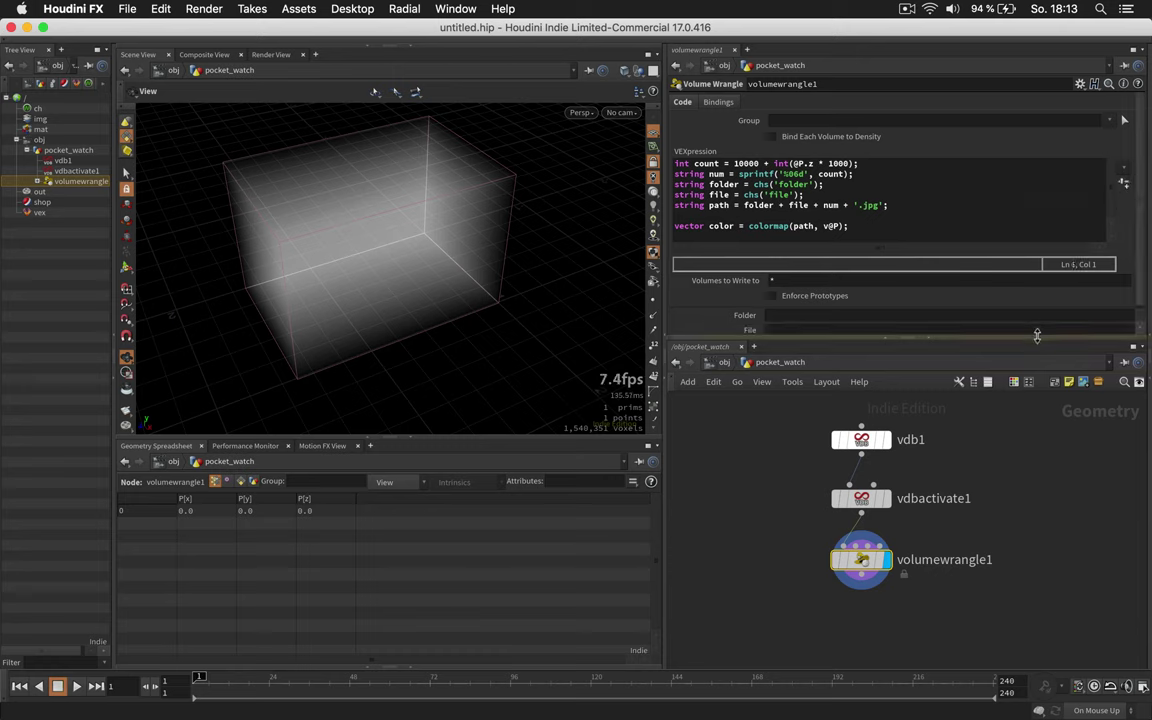
In the parameter interface, make Folder a File - Directory and File a File - Image parameter
left_click_drag(1037, 335, 1037, 378)
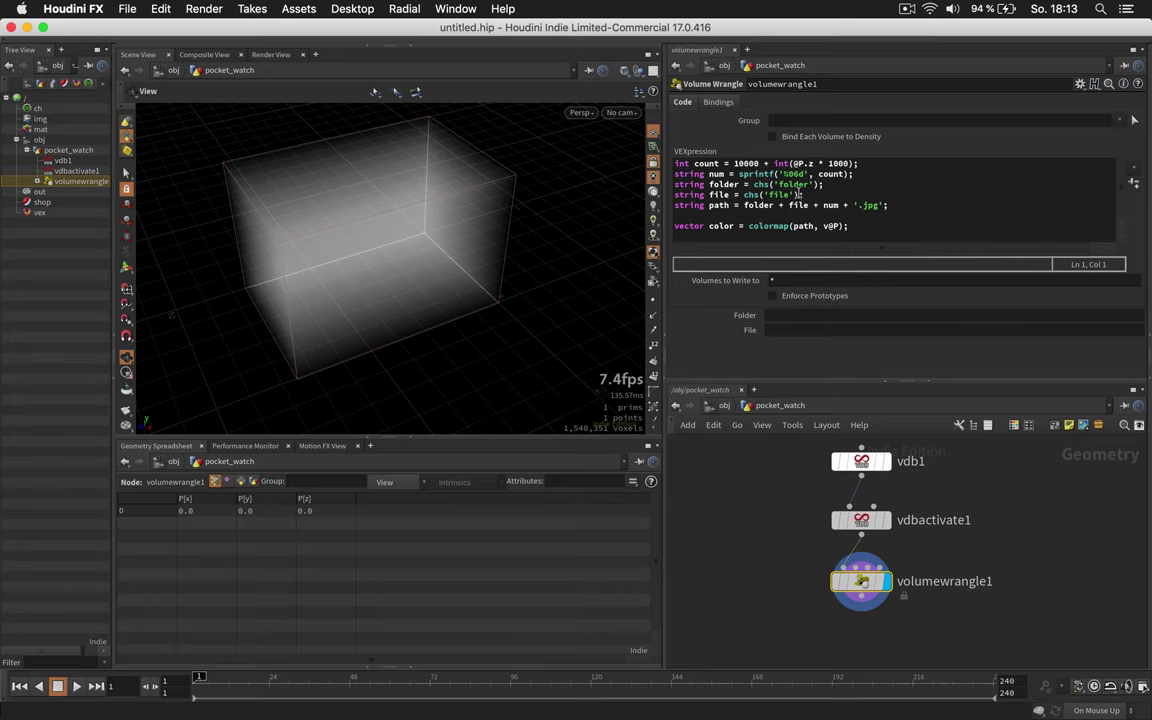
left_click(1079, 83)
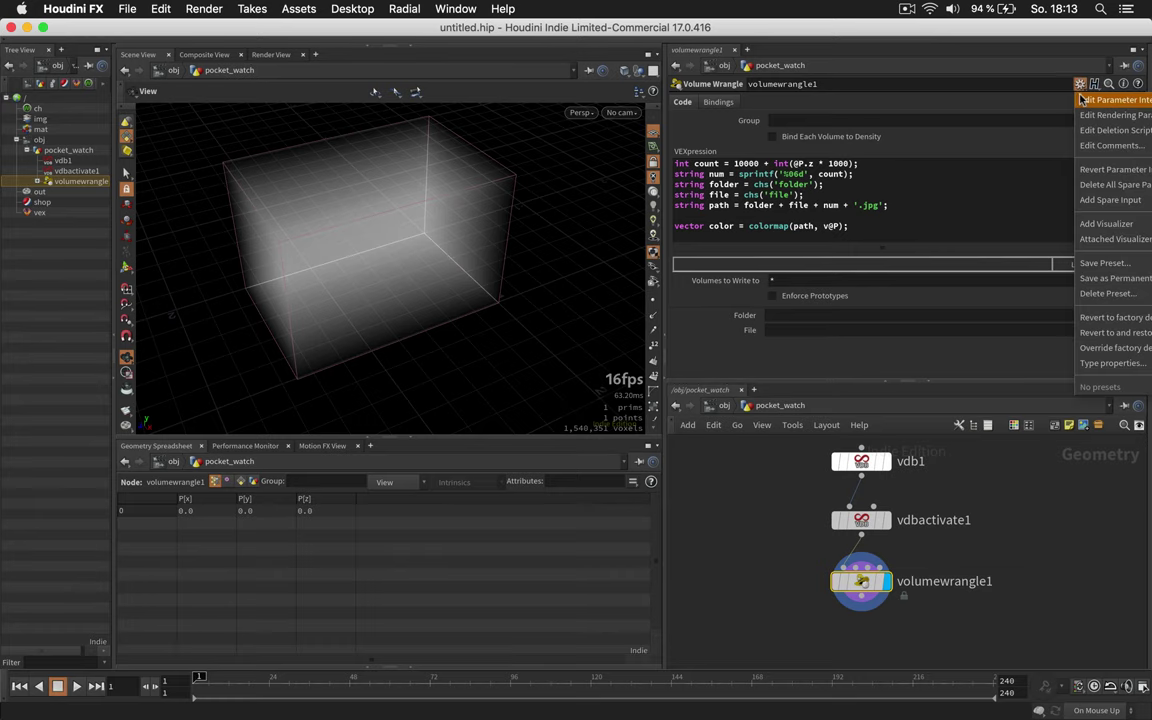
left_click(1072, 100)
left_click(430, 335)
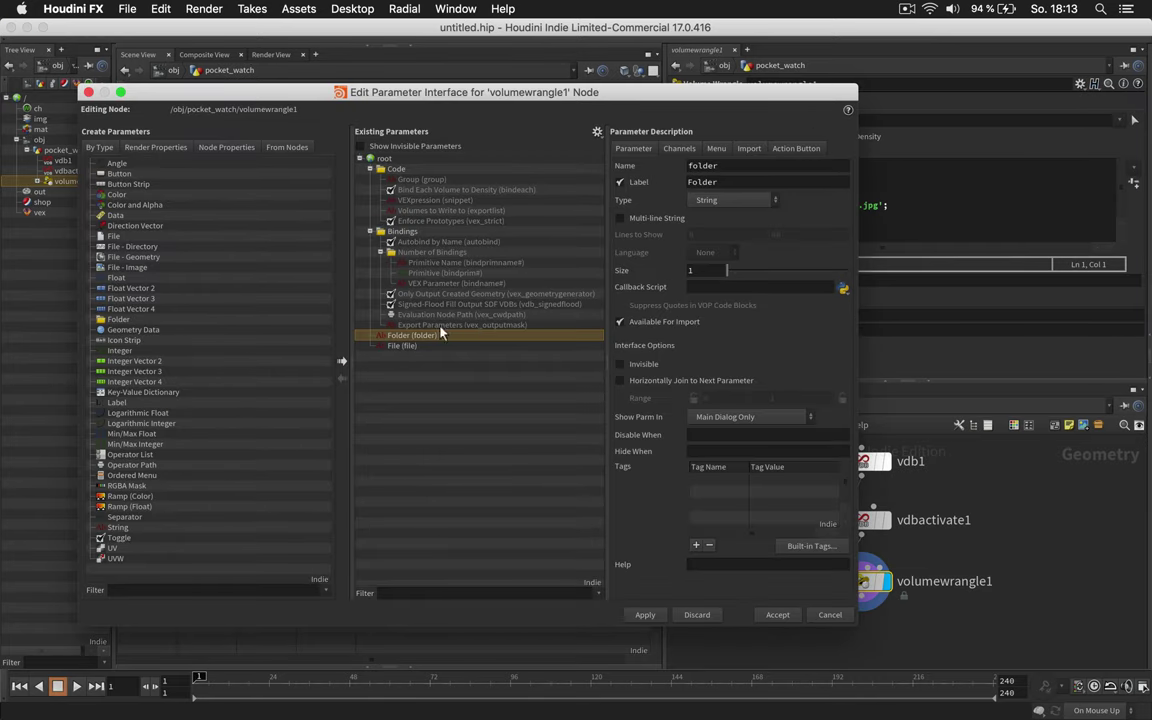
left_click(717, 203)
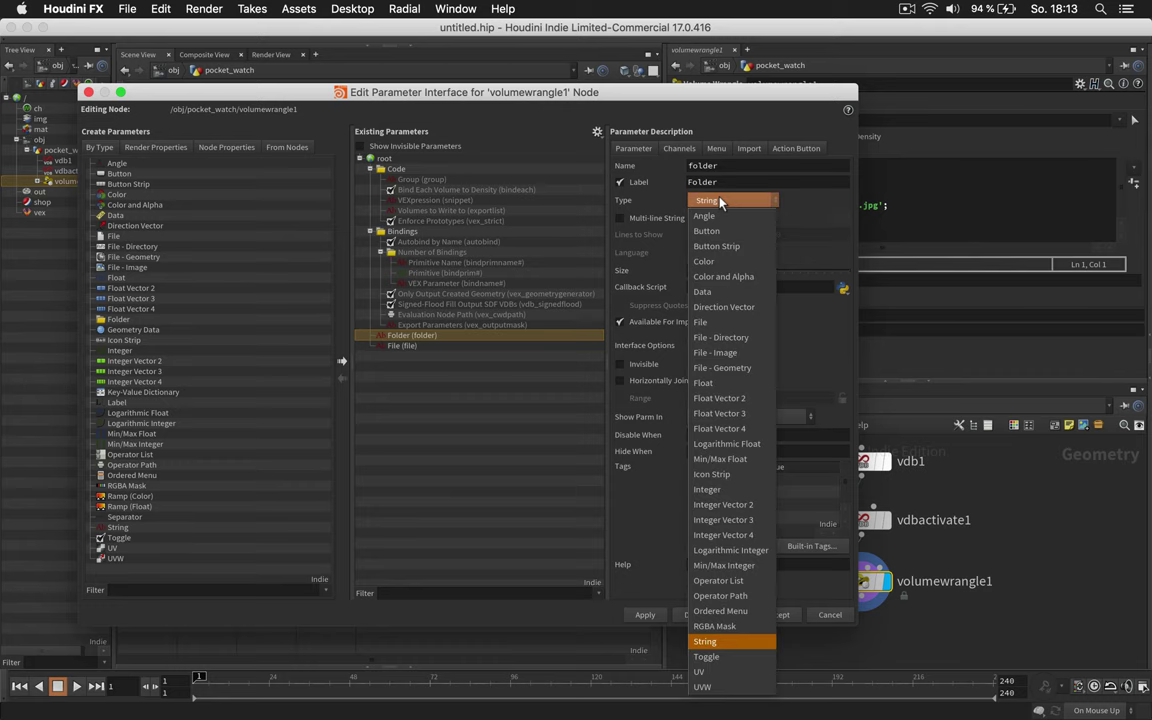
left_click(735, 338)
left_click(418, 346)
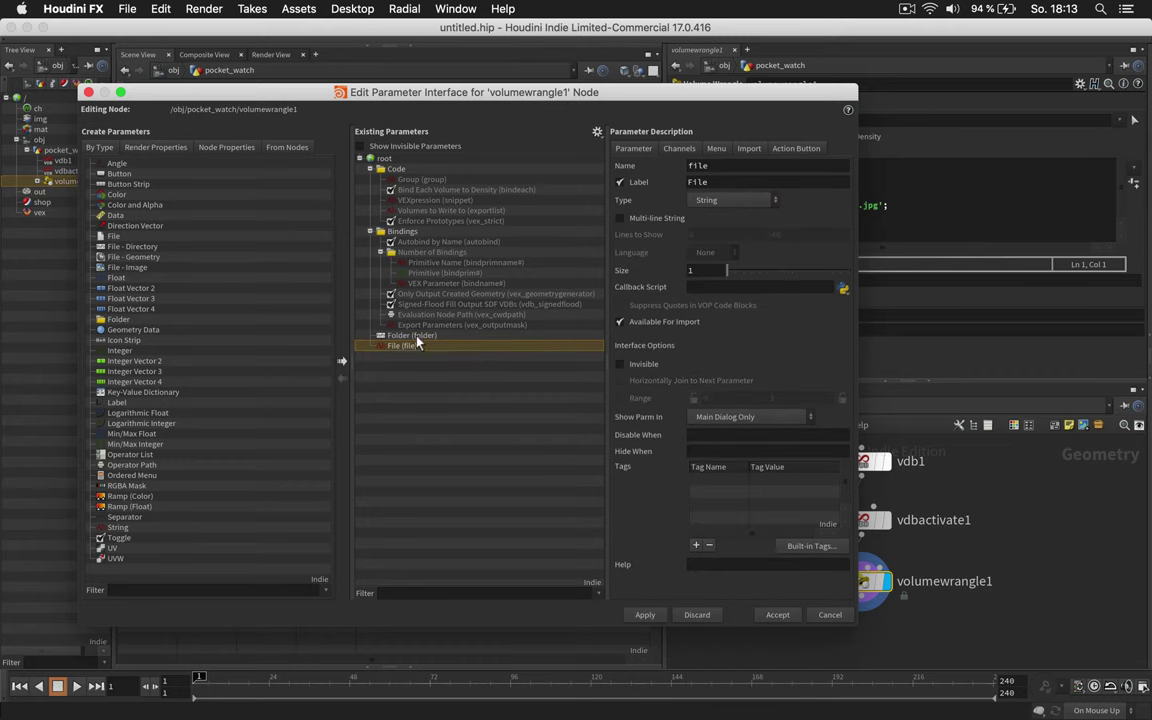
left_click(726, 201)
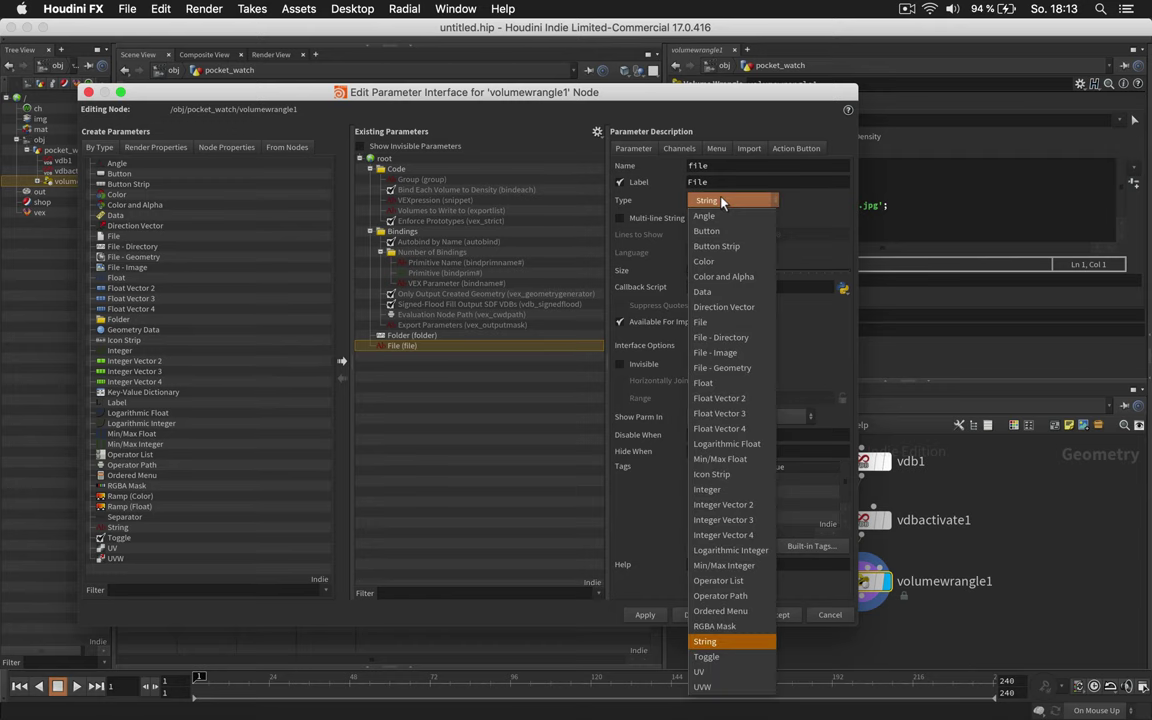
left_click(697, 354)
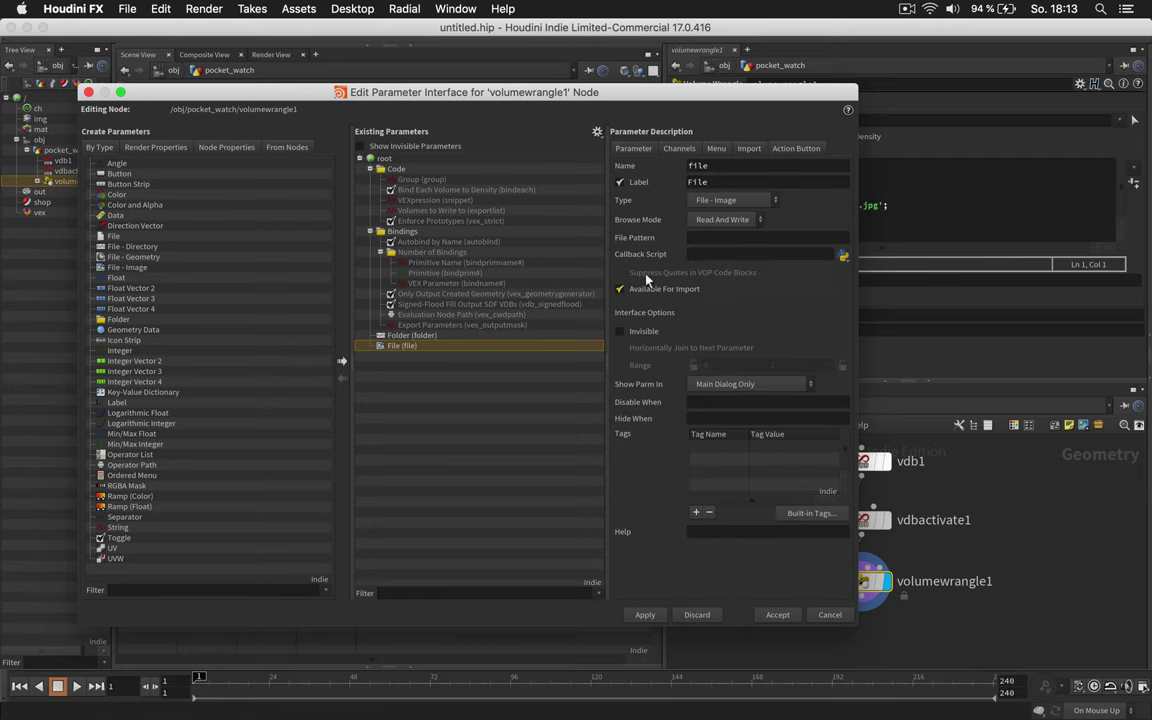
Set the parameters' Browse Mode to Read Only and accept the interface changes
left_click(727, 221)
left_click(507, 280)
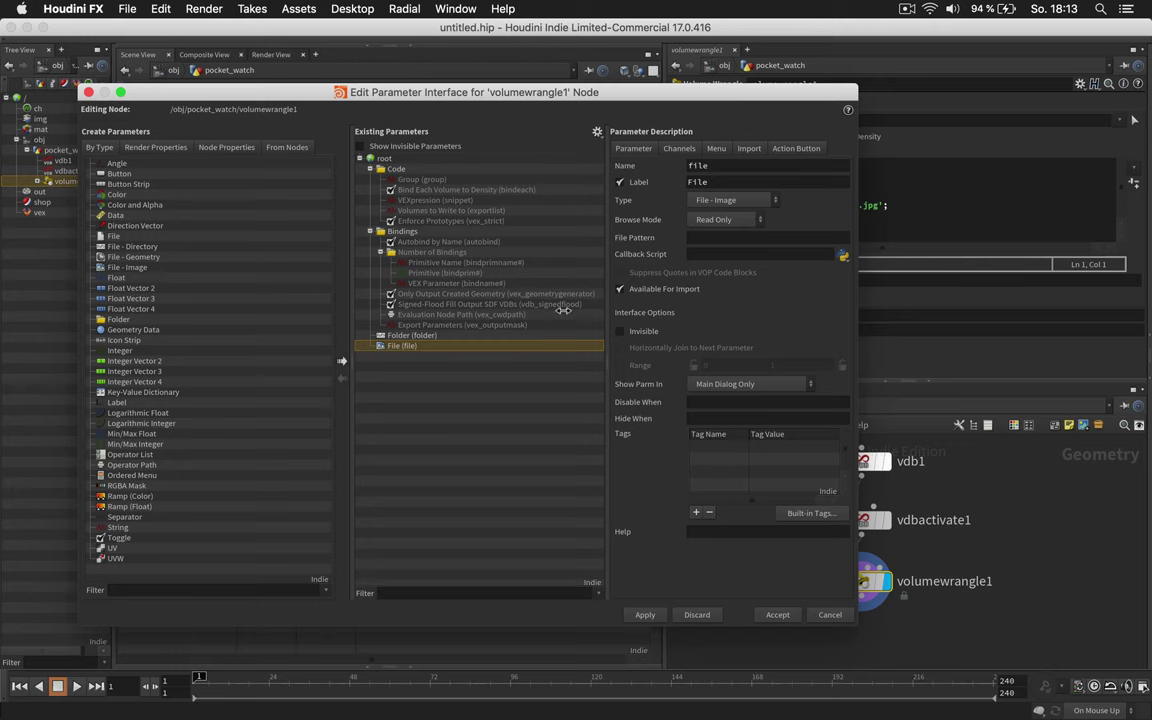
left_click(460, 335)
left_click(728, 221)
left_click(722, 235)
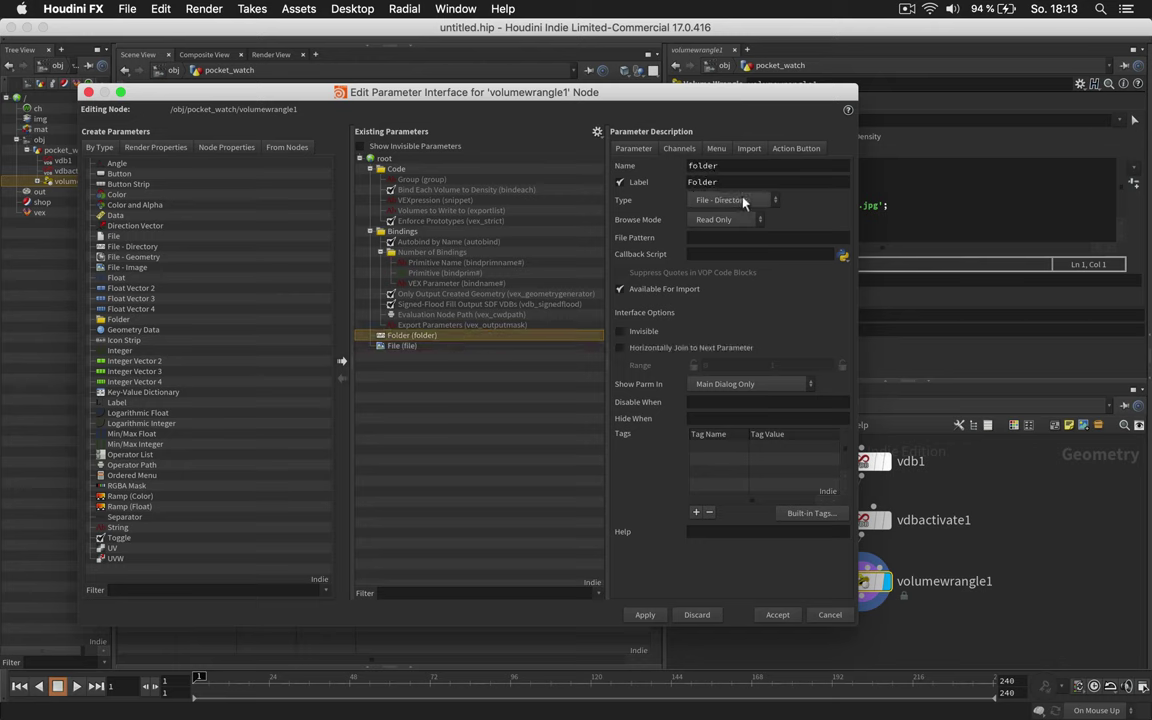
left_click(443, 345)
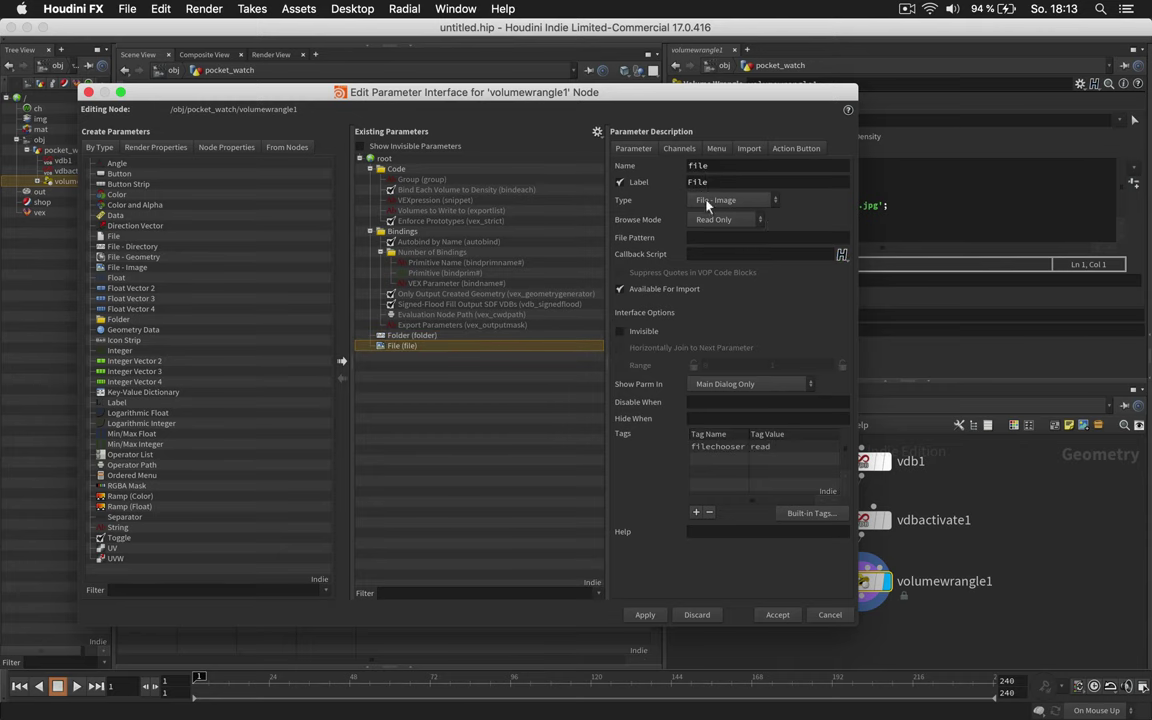
left_click(776, 615)
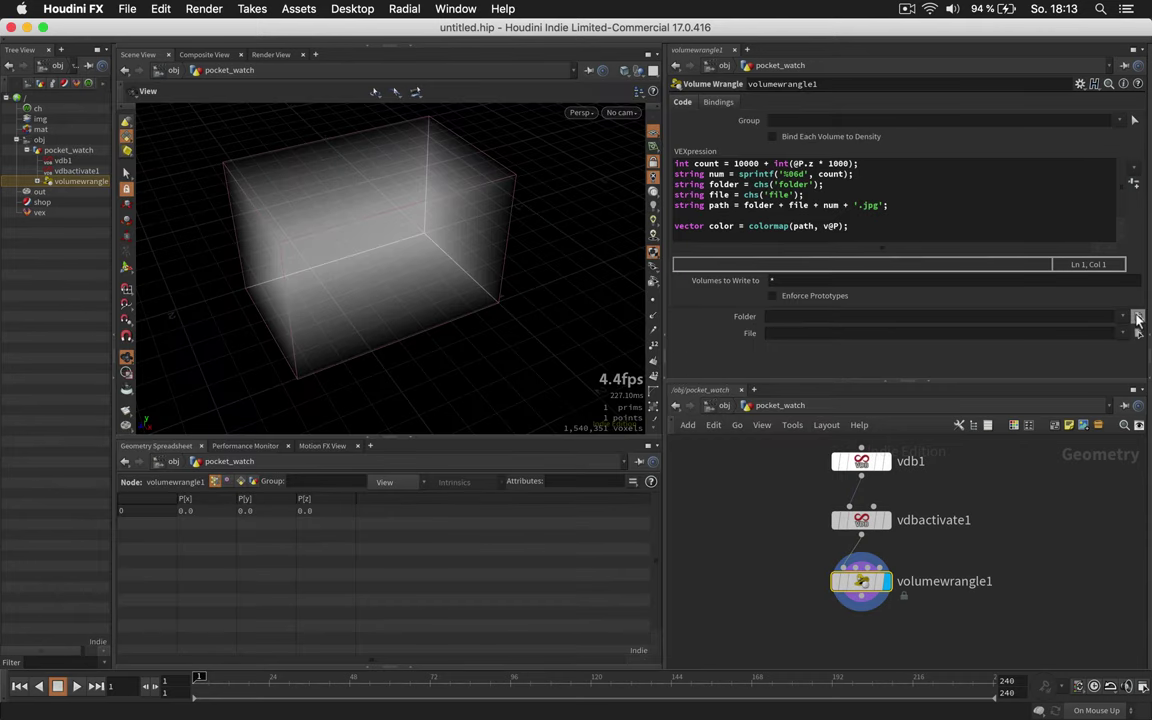
Set Folder to the exp_jpg_medium folder under $HOME/Downloads/exp
left_click(1137, 318)
left_click_drag(866, 126, 712, 123)
double_click(612, 179)
left_click(580, 192)
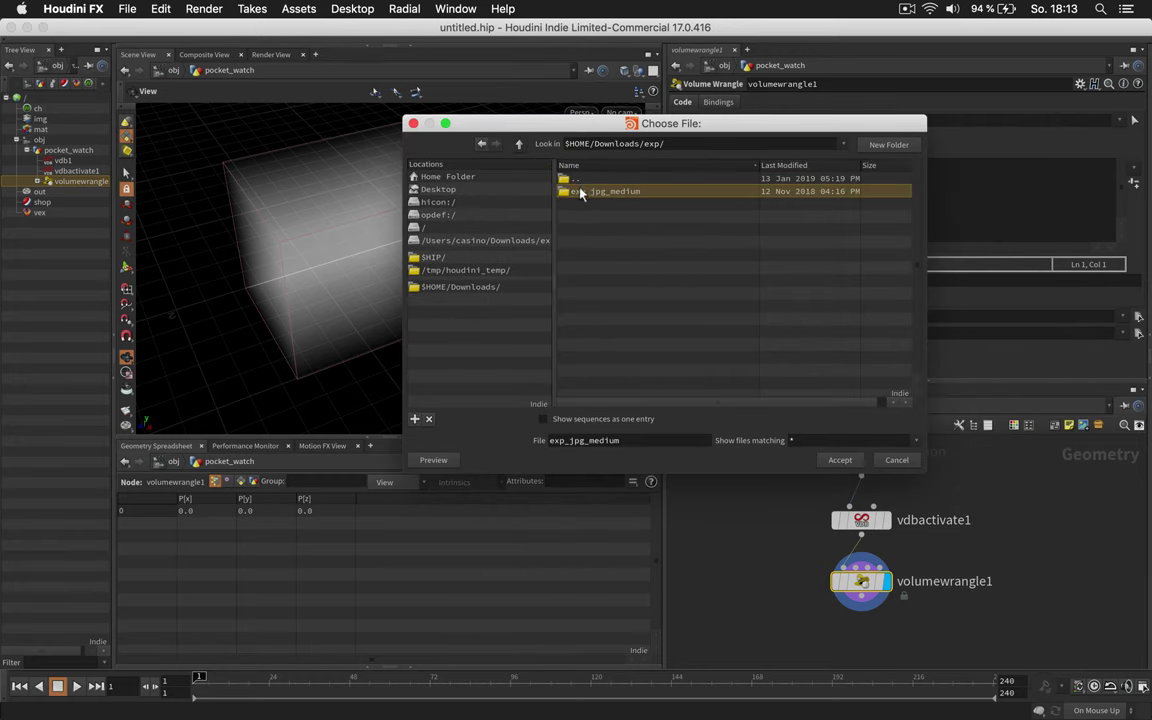
left_click(840, 461)
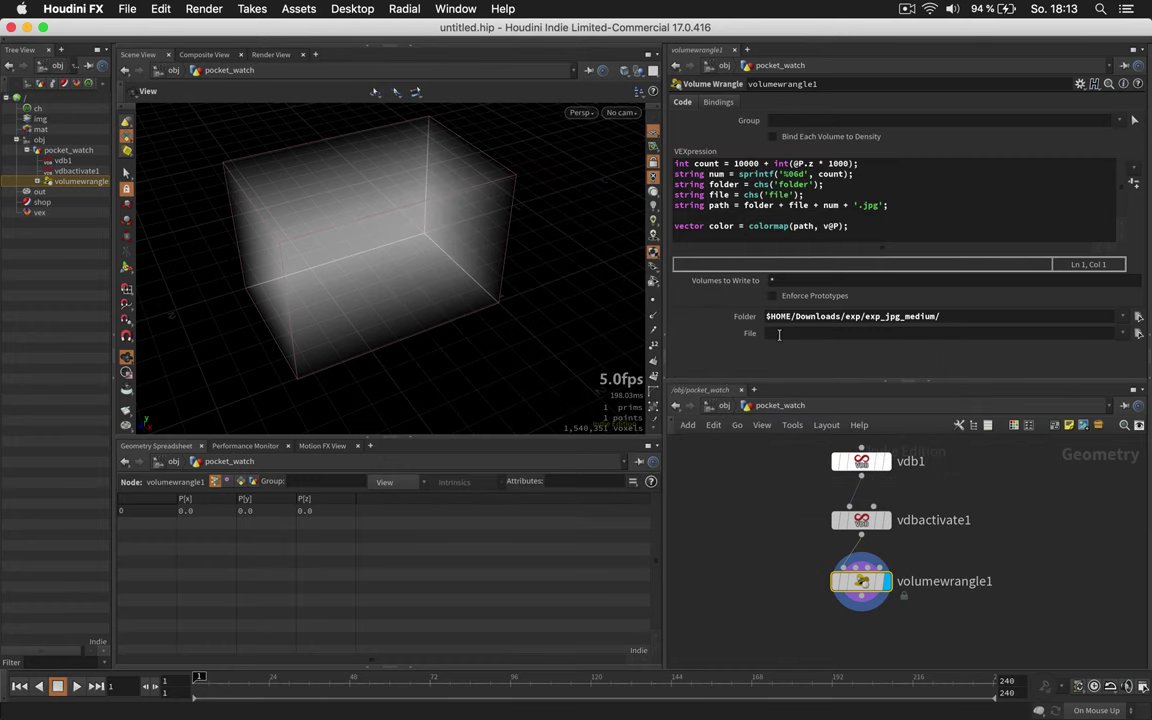
Set File to the slice prefix uhr_stapel_ using a slice name copied from Finder
key("super+Tab")
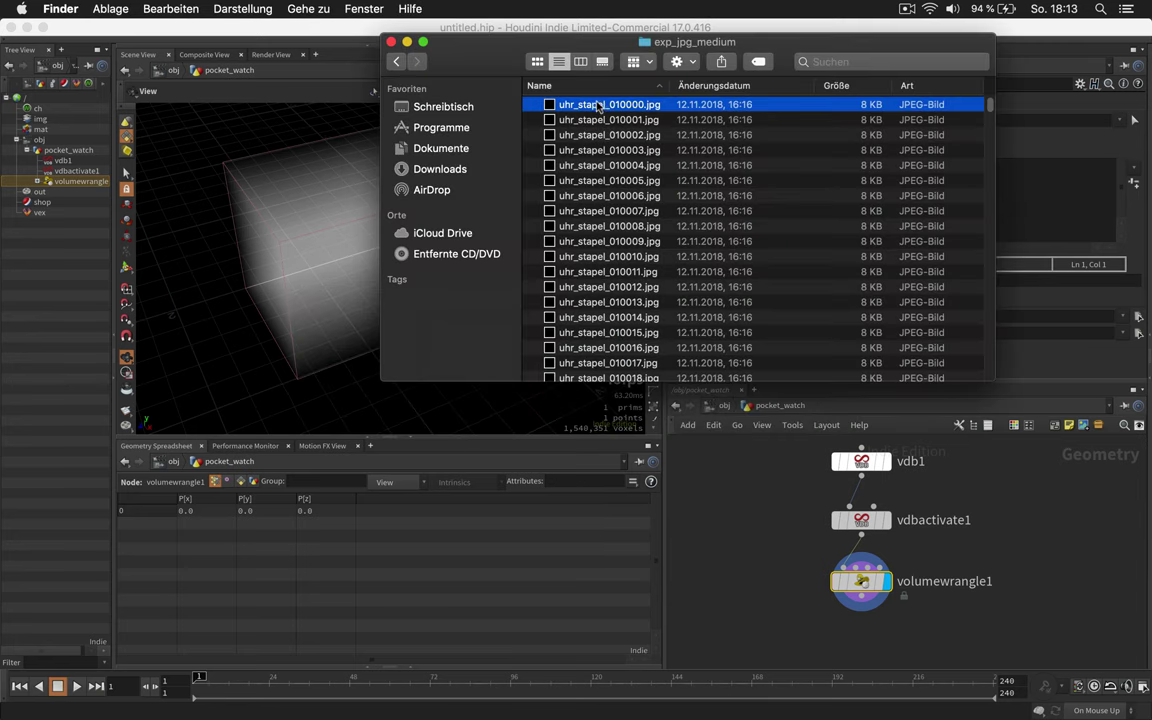
left_click(597, 105)
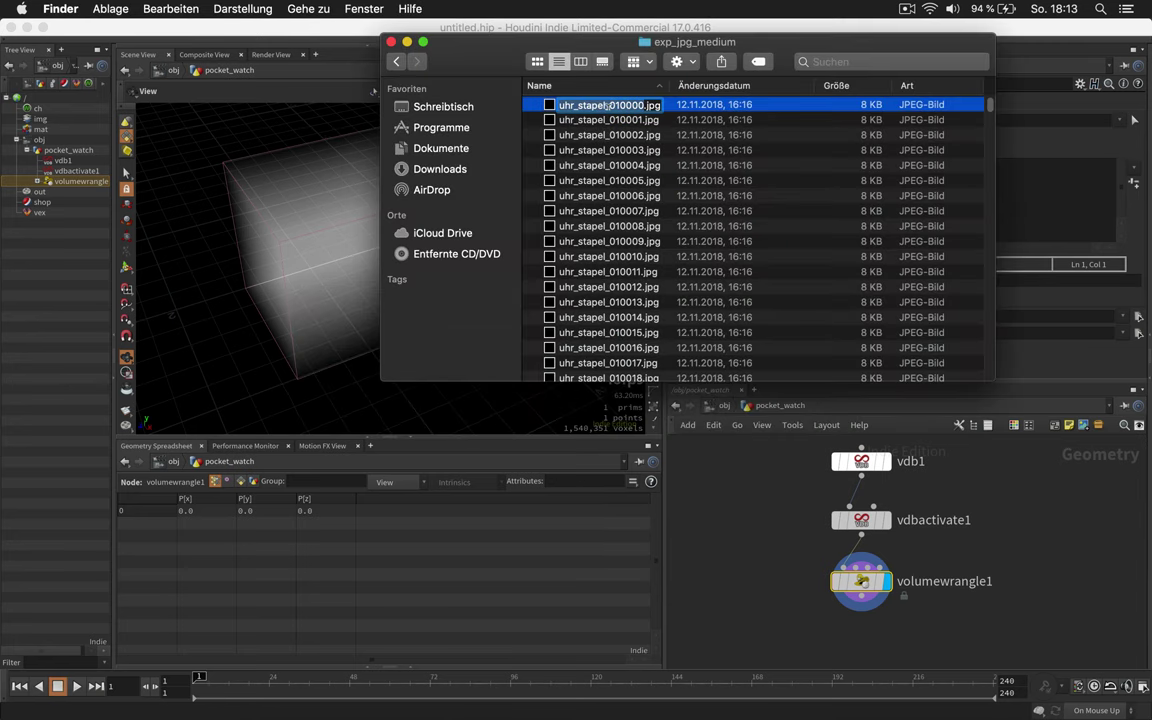
key("super+c")
key("super+Tab")
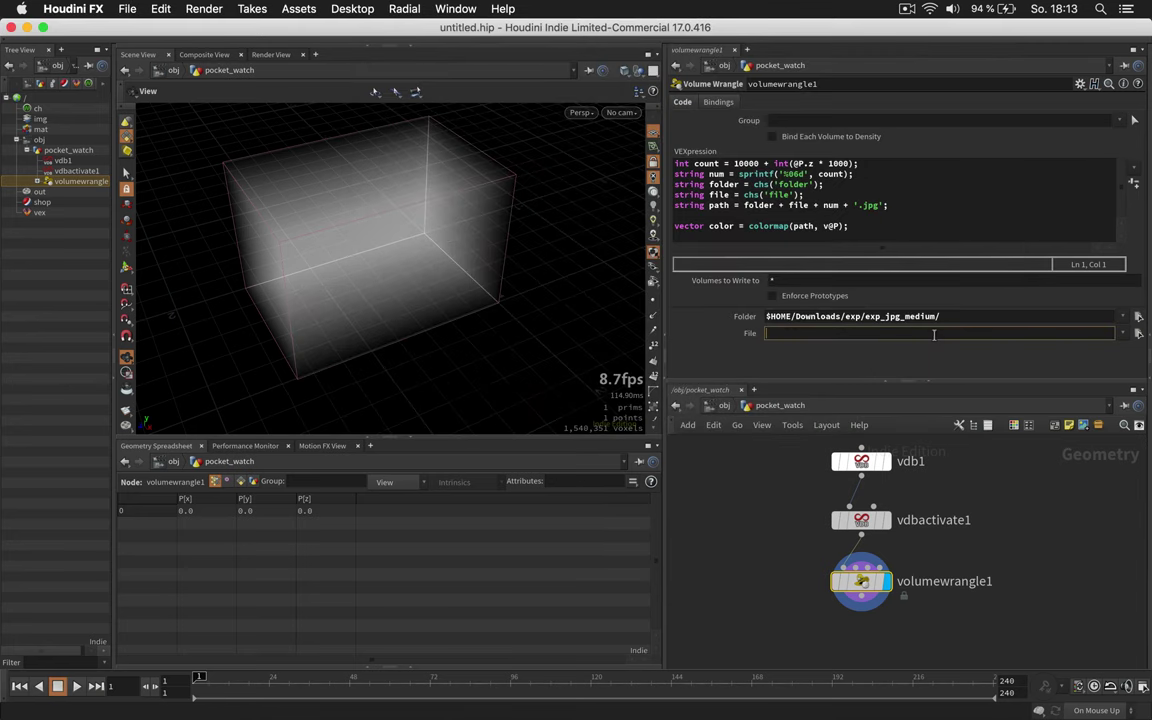
key("super+v")
left_click_drag(821, 333, 909, 337)
key("BackSpace")
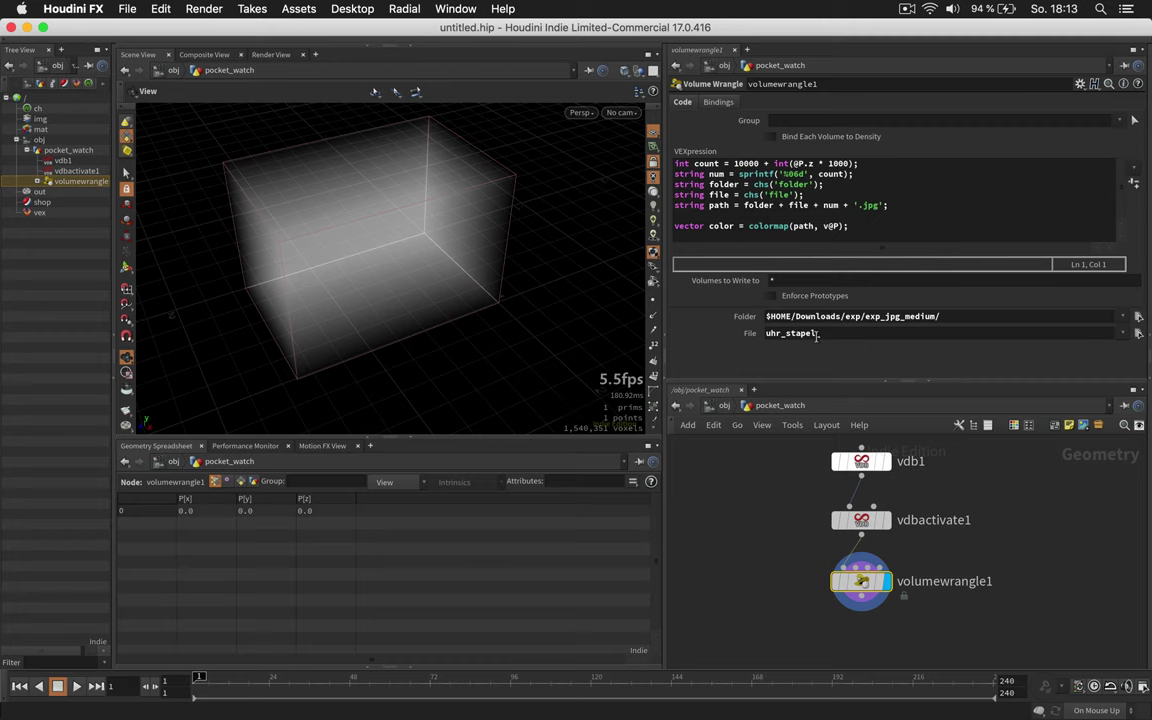
left_click(826, 335)
Uncheck the Value option on the vdbactivate1 node
left_click(862, 463)
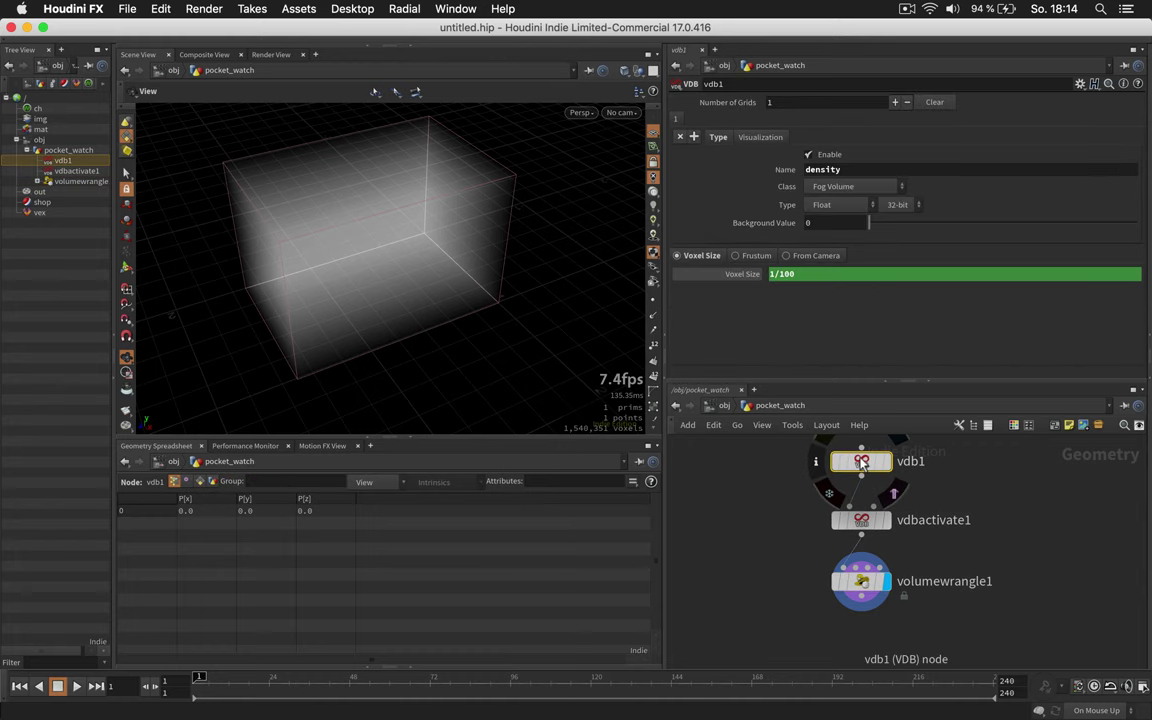
left_click(861, 520)
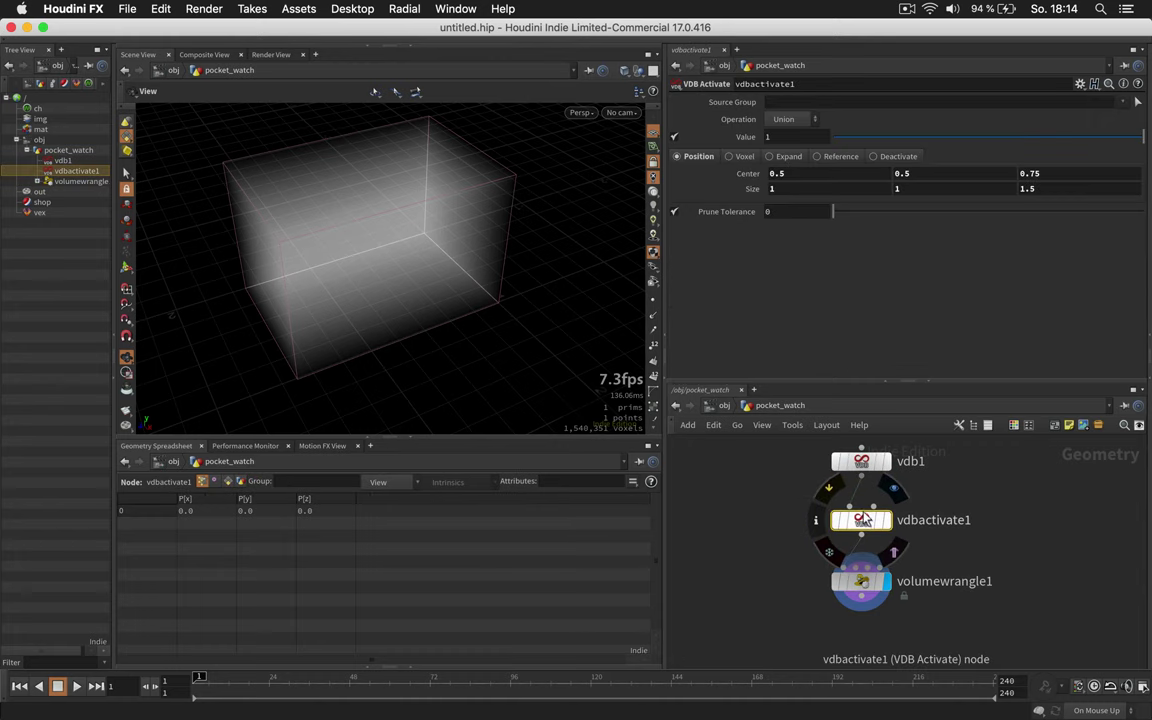
left_click(674, 136)
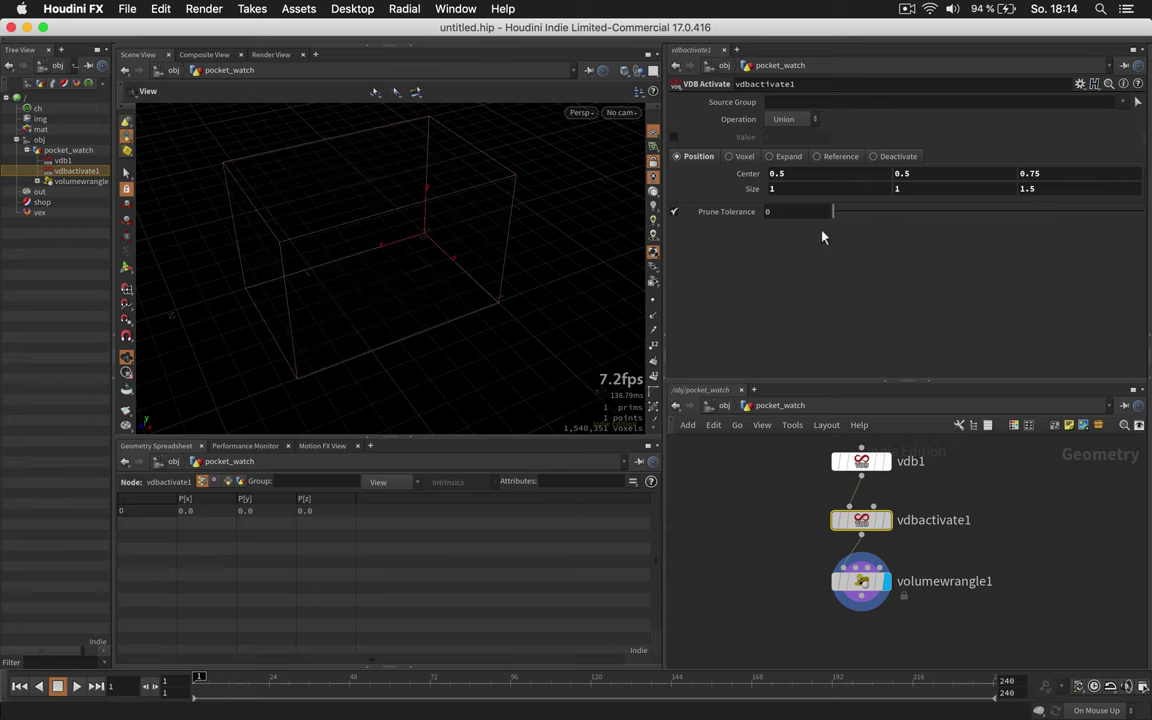
left_click(862, 581)
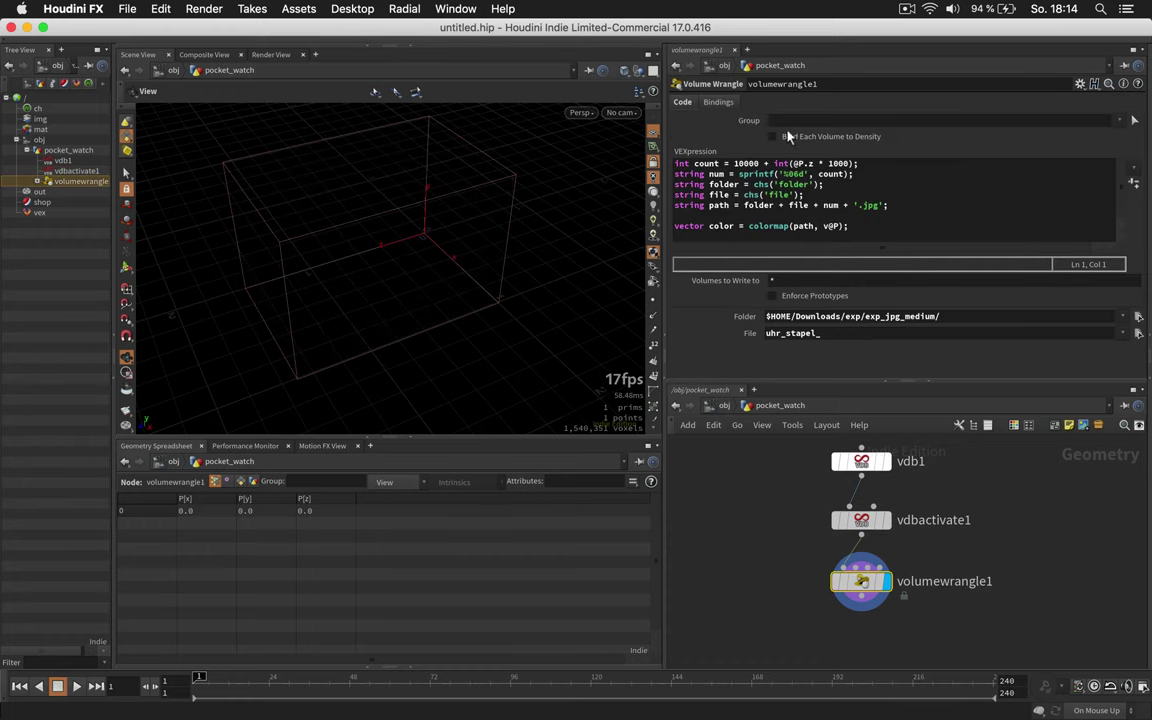
left_click(857, 229)
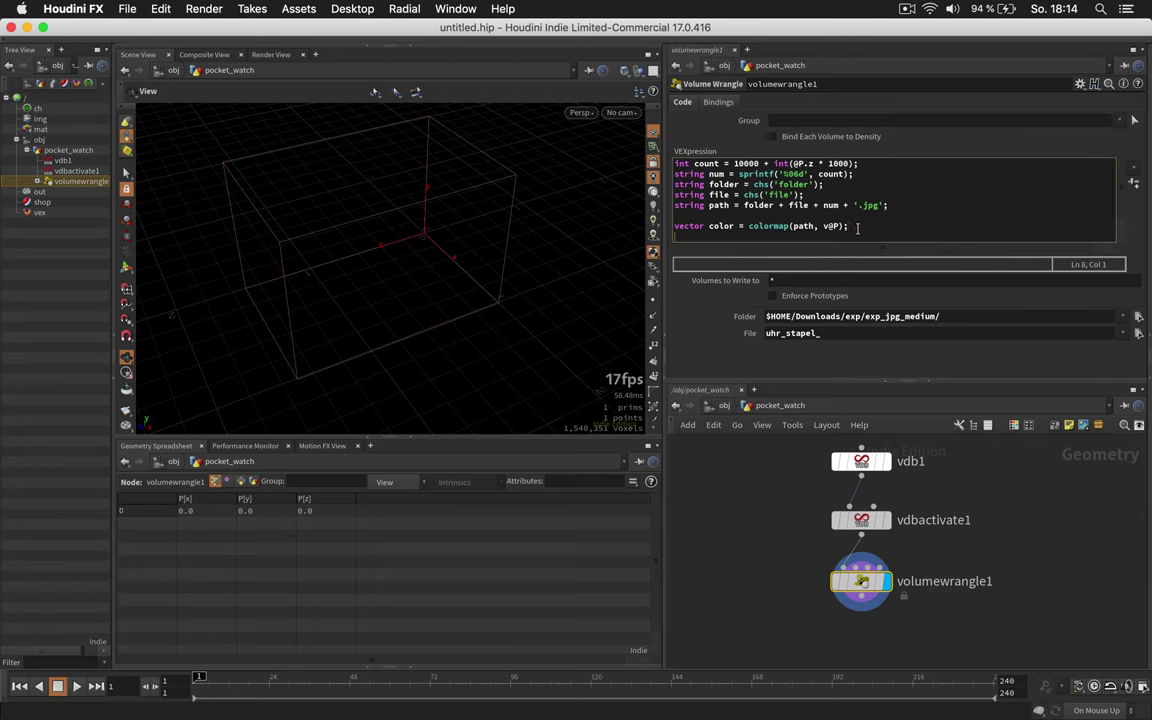
key("Return")
type("@densit")
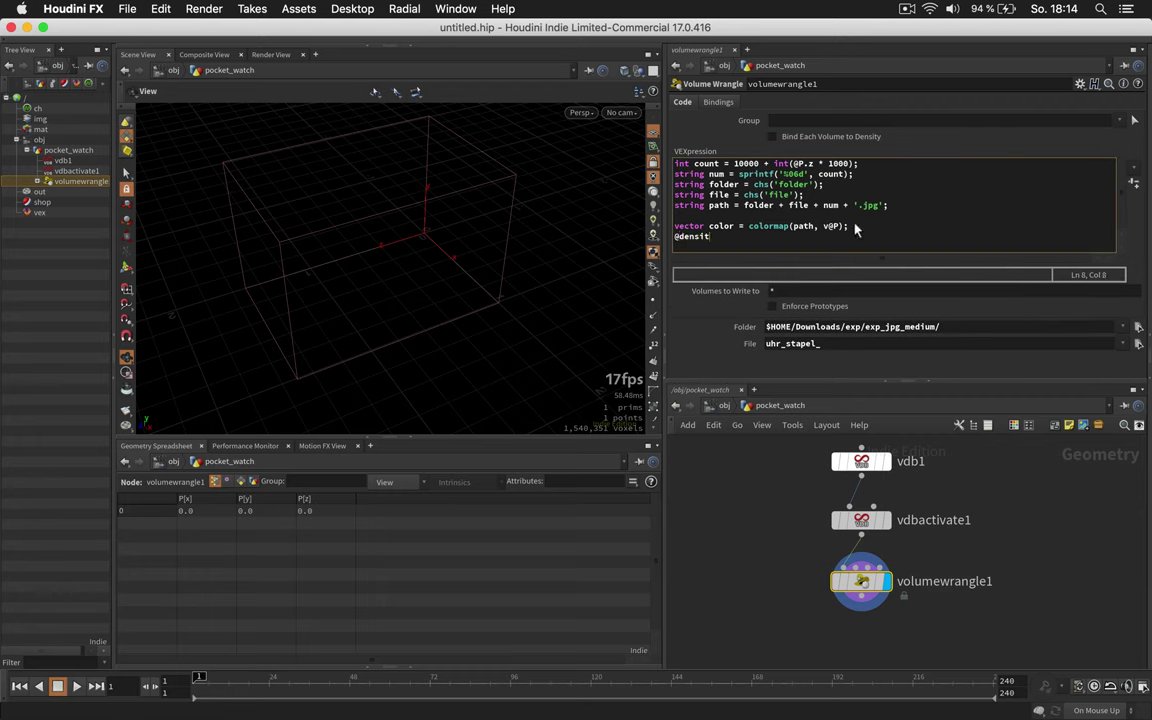
type("y = color.x;")
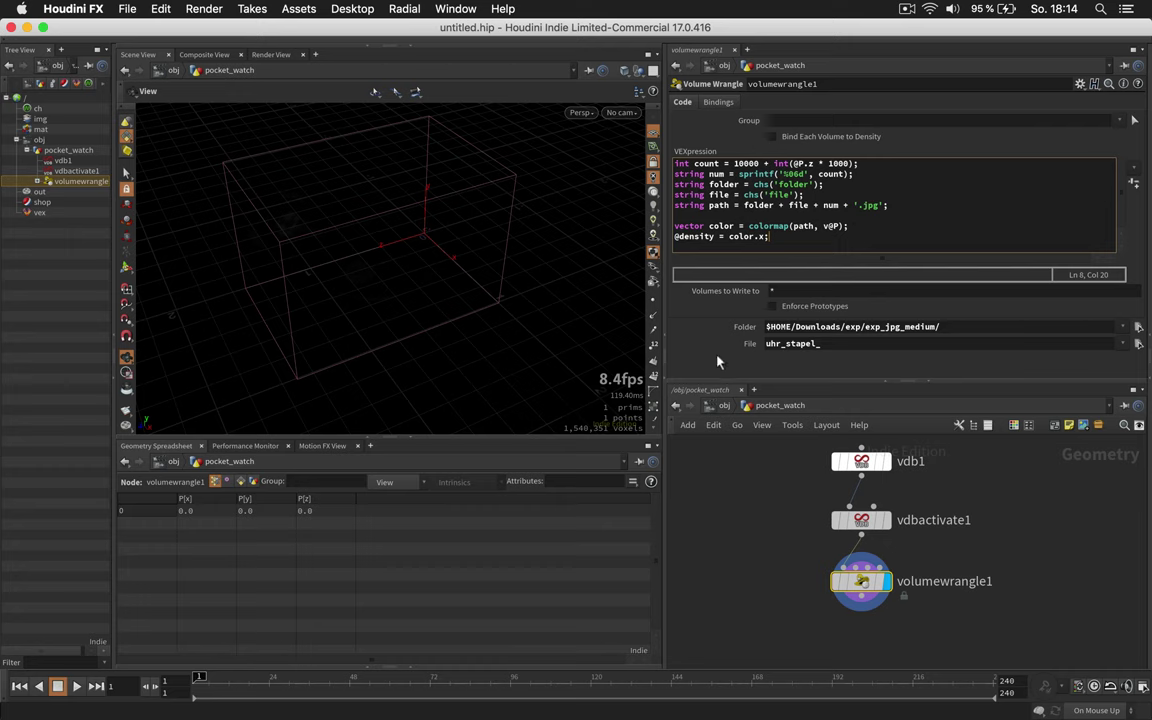
left_click_drag(373, 265, 419, 280)
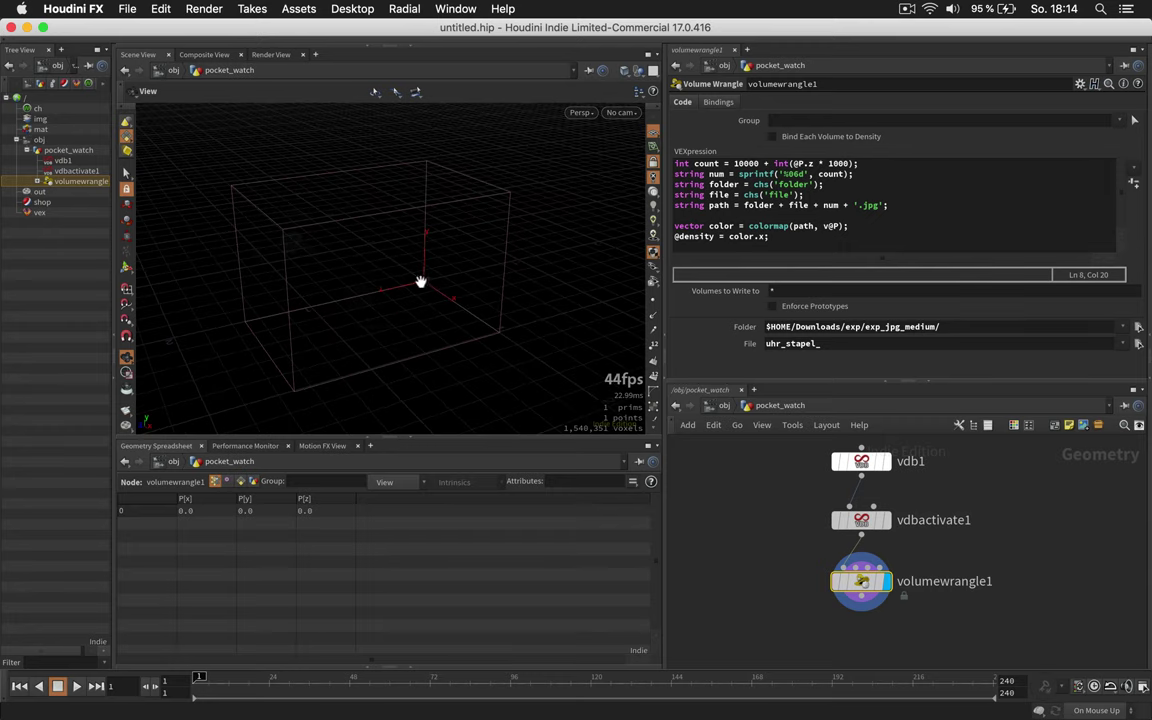
left_click(857, 597)
Add a displayed Volume Visualization node after the wrangle with Density Scale 30
key("Tab")
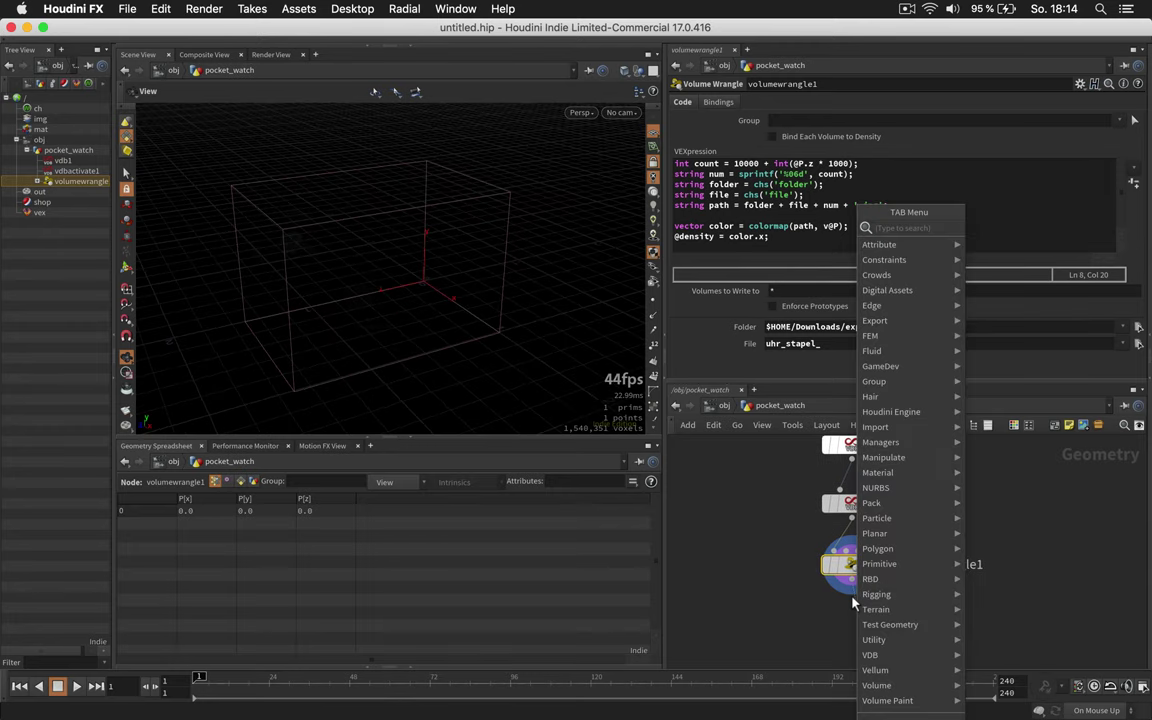
type("volume vis")
key("Return")
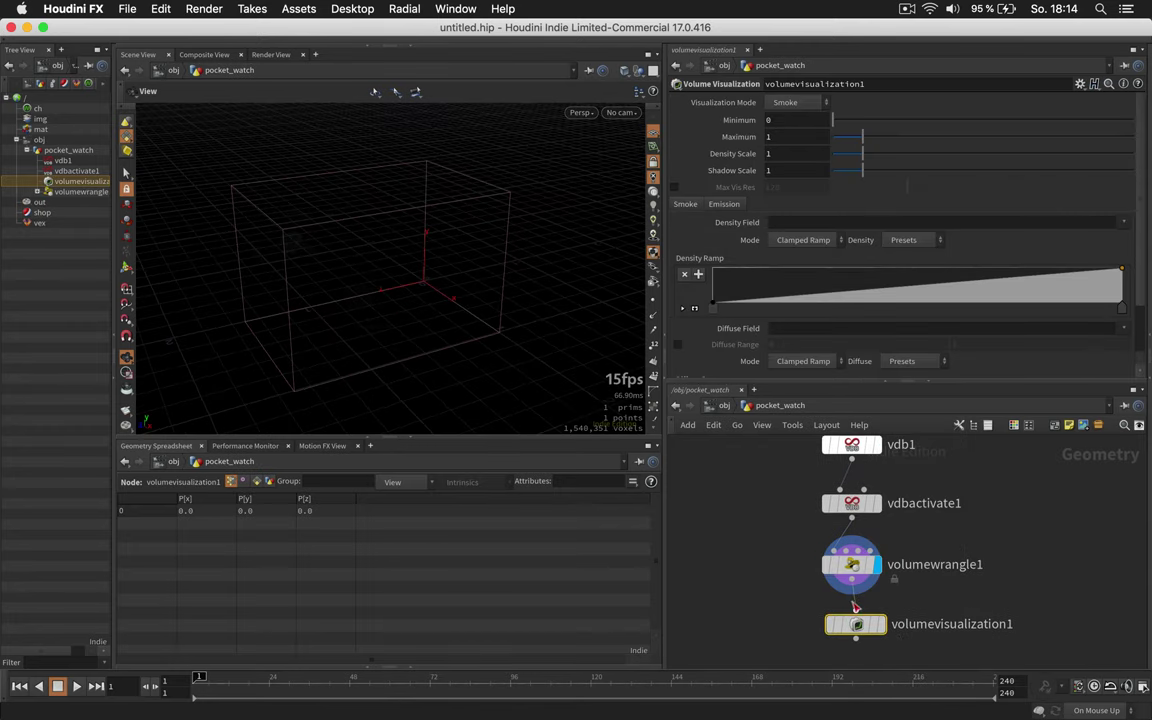
left_click(876, 624)
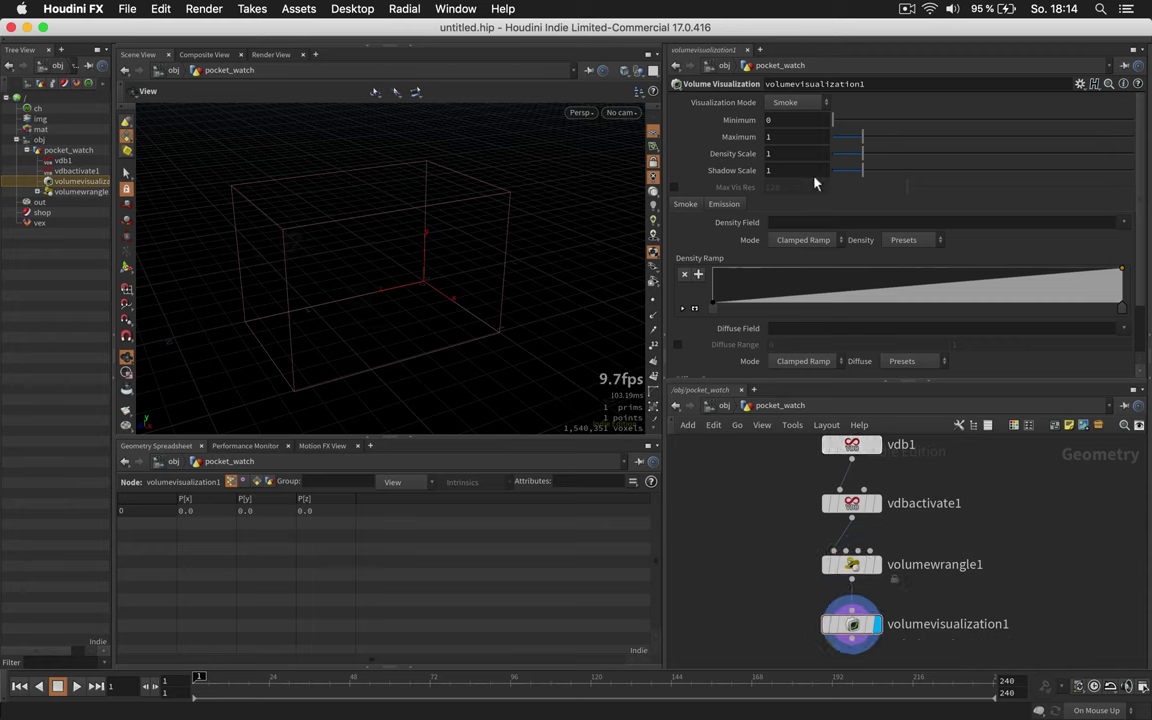
left_click(794, 154)
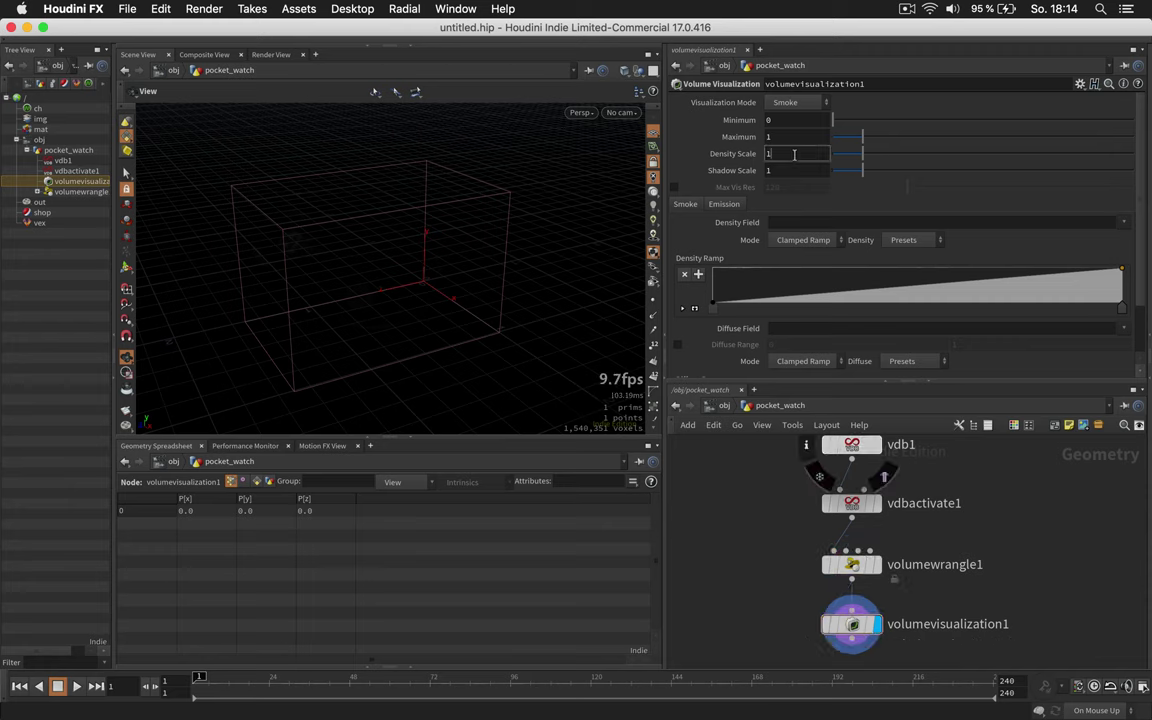
type("30")
key("Return")
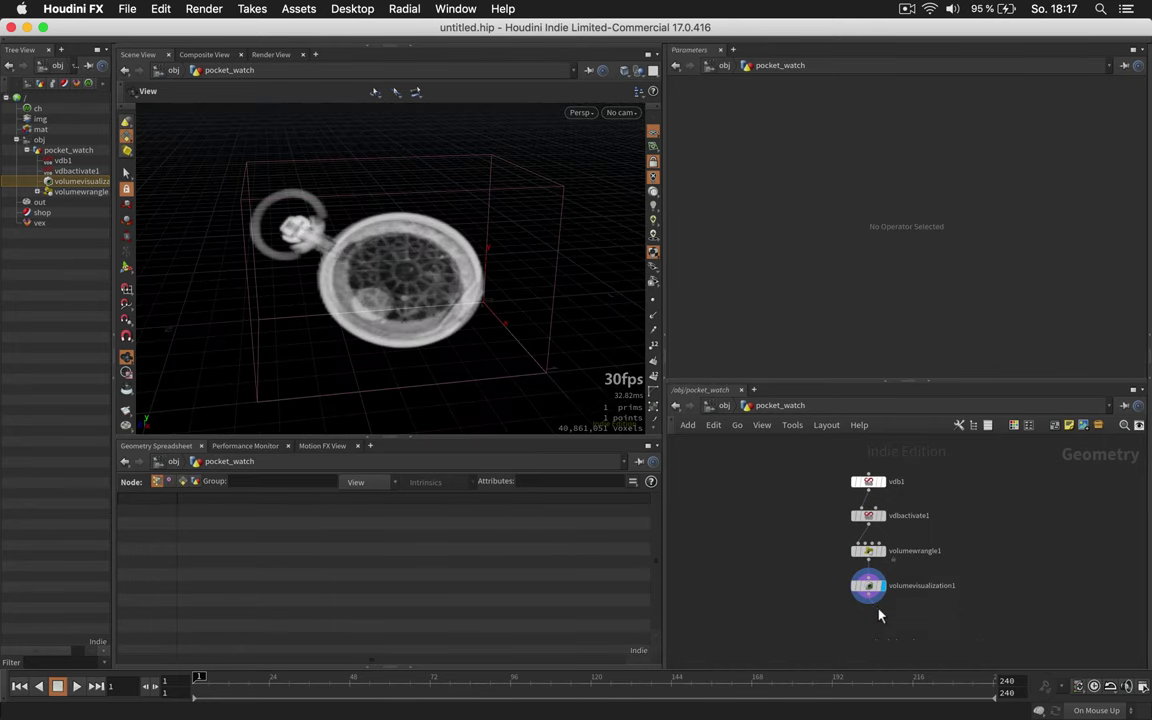
Add a Transform node below the visualization node
key("Tab")
type("trans")
key("Return")
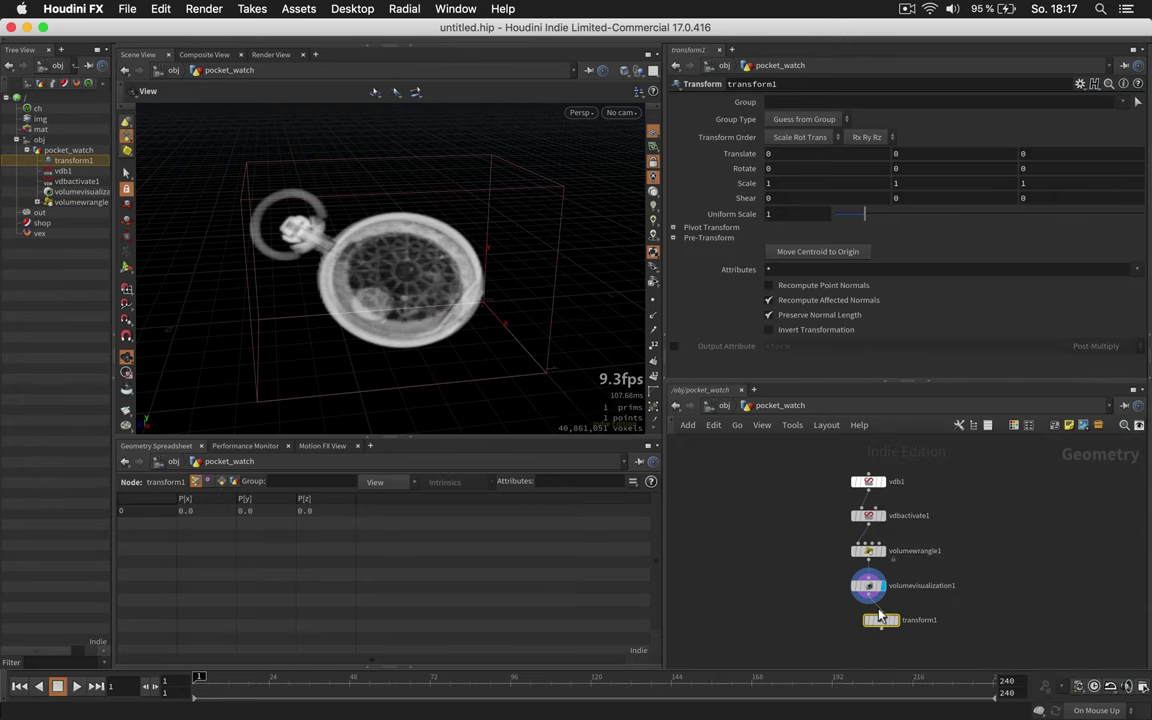
Display transform1 and set its Translate to -0.5, 0, -0.75
left_click(881, 620)
left_click(881, 621)
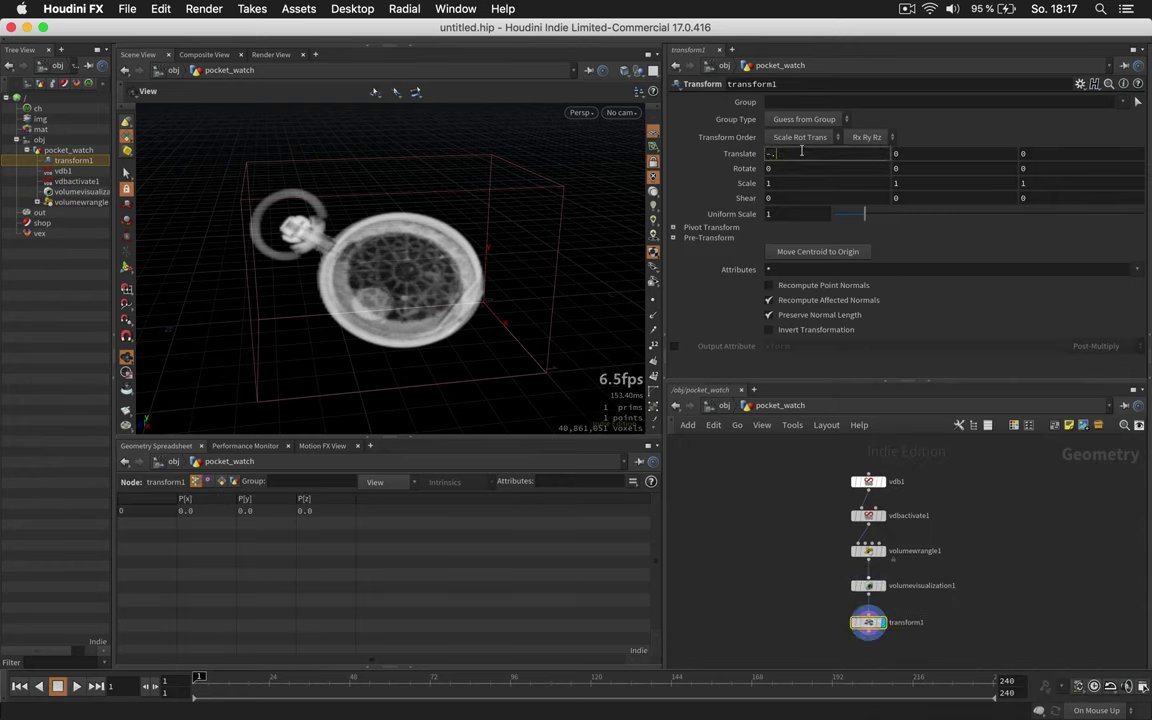
left_click(801, 151)
type("-.5")
key("Tab")
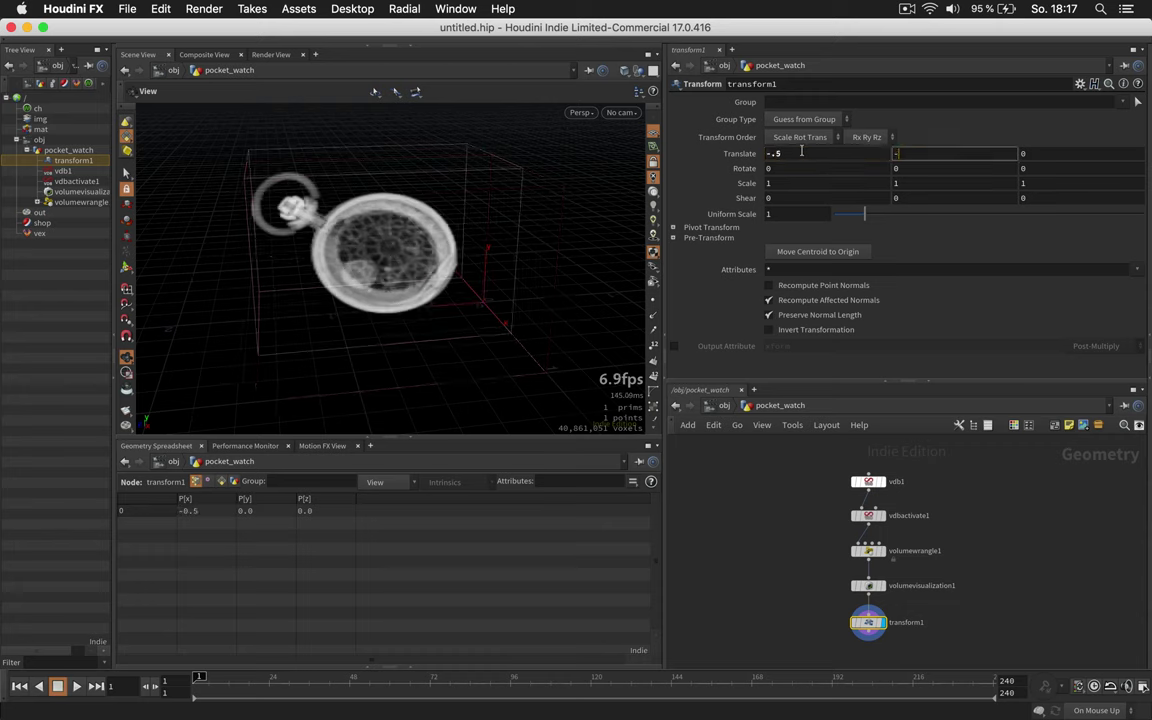
type("-.5")
key("BackSpace")
key("BackSpace")
key("Tab")
type("-.")
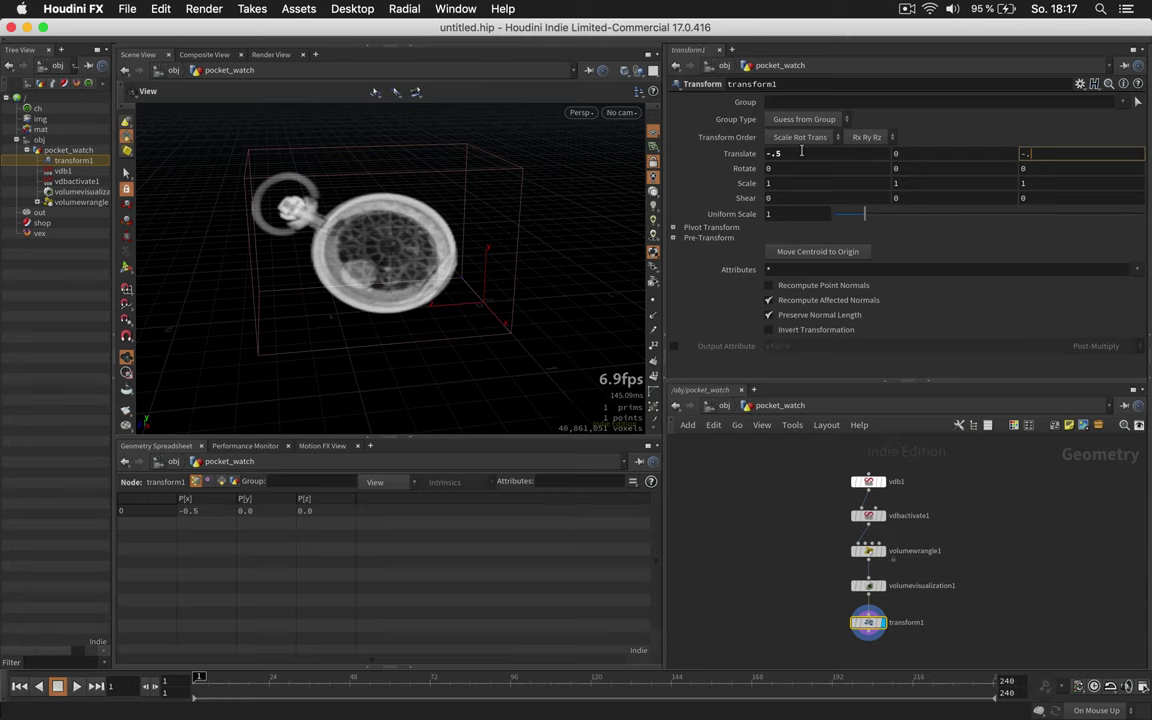
type("75")
key("Return")
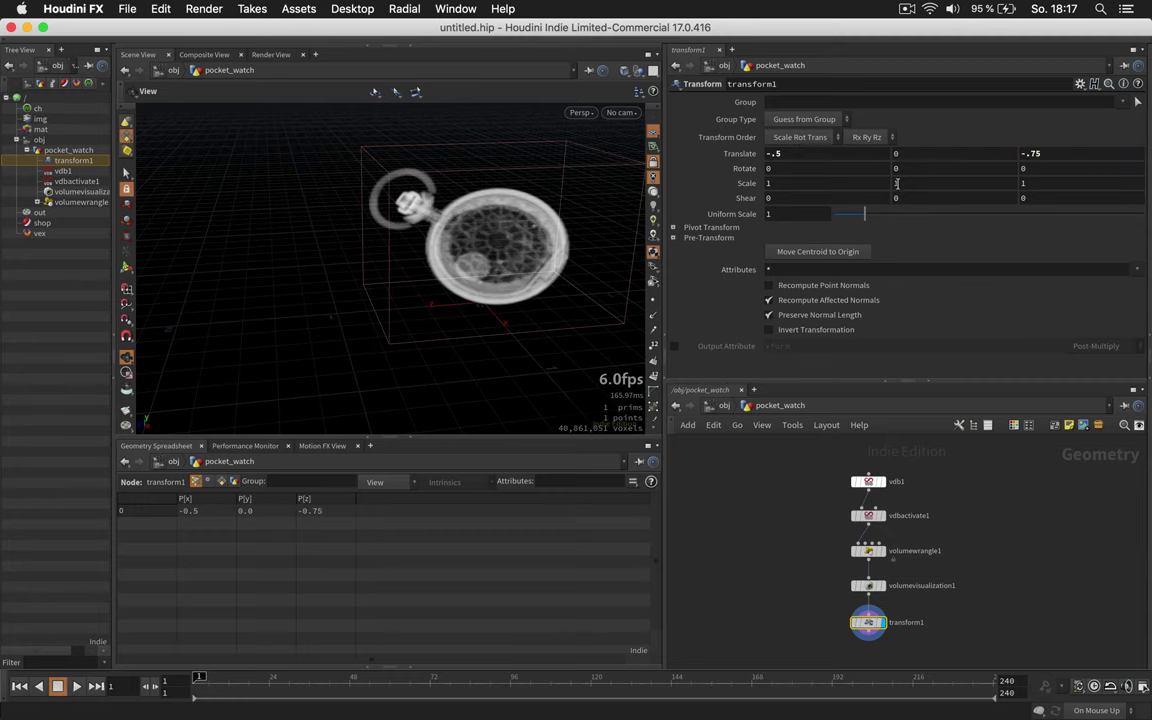
Adjust the transform1 Translate Z to -0.65 after checking the watch's placement
left_click_drag(514, 270, 490, 225)
double_click(1032, 152)
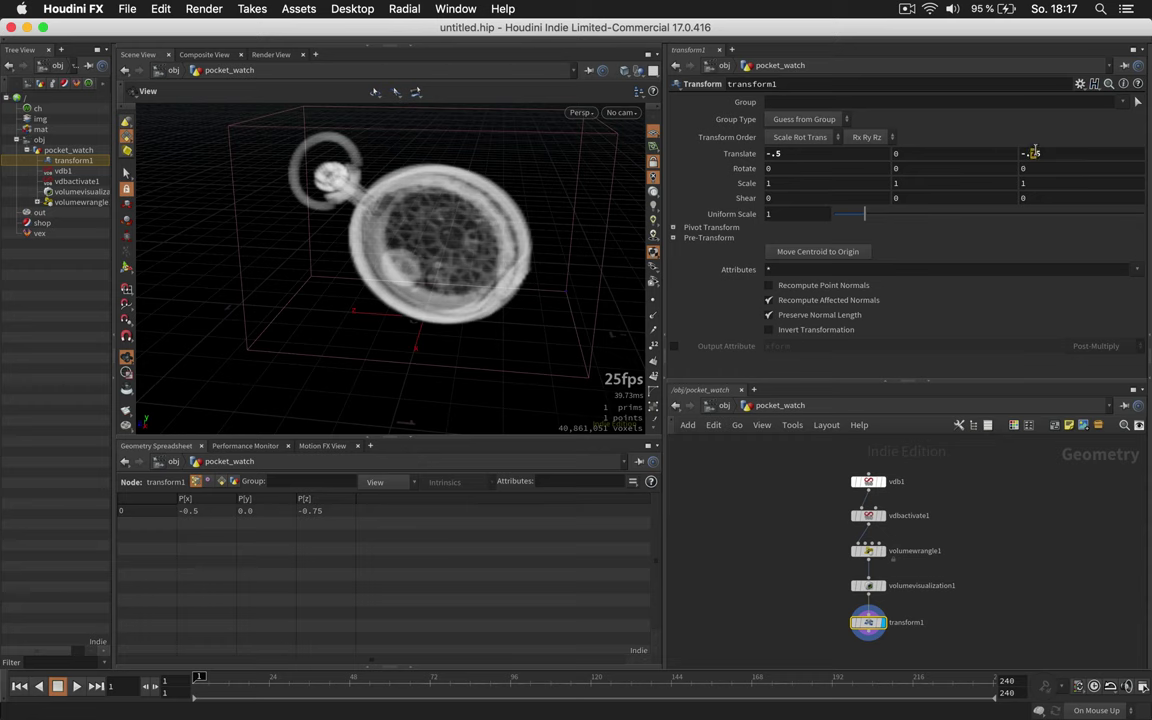
type("65")
key("Return")
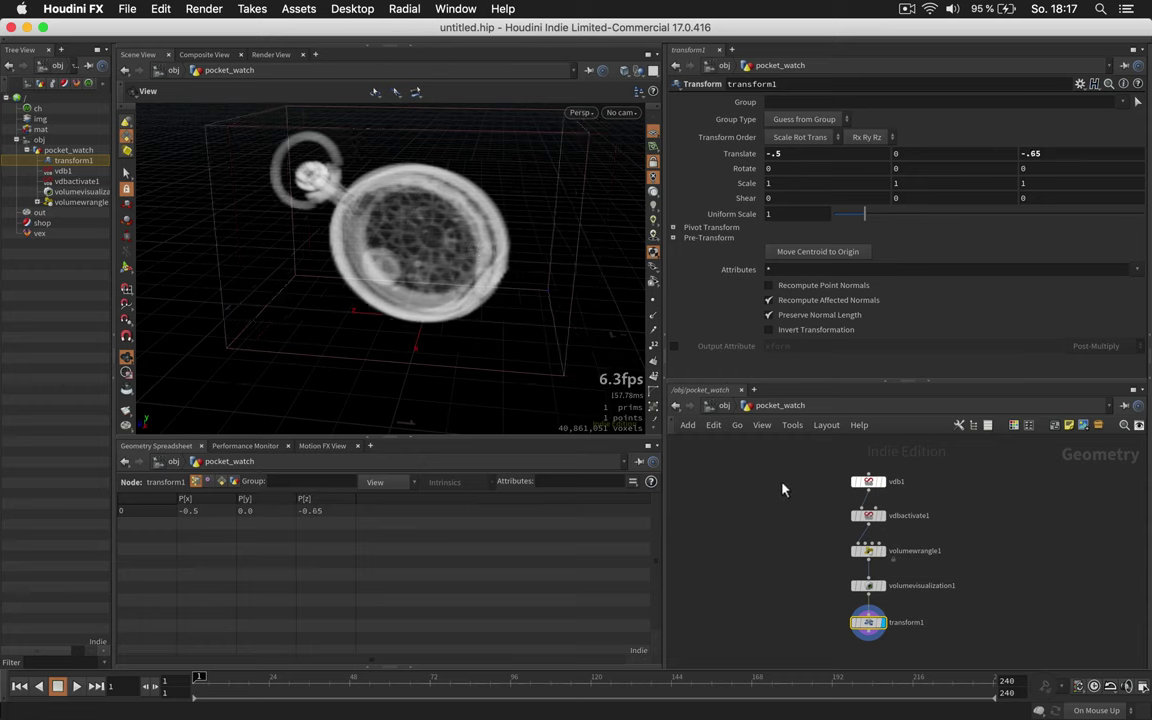